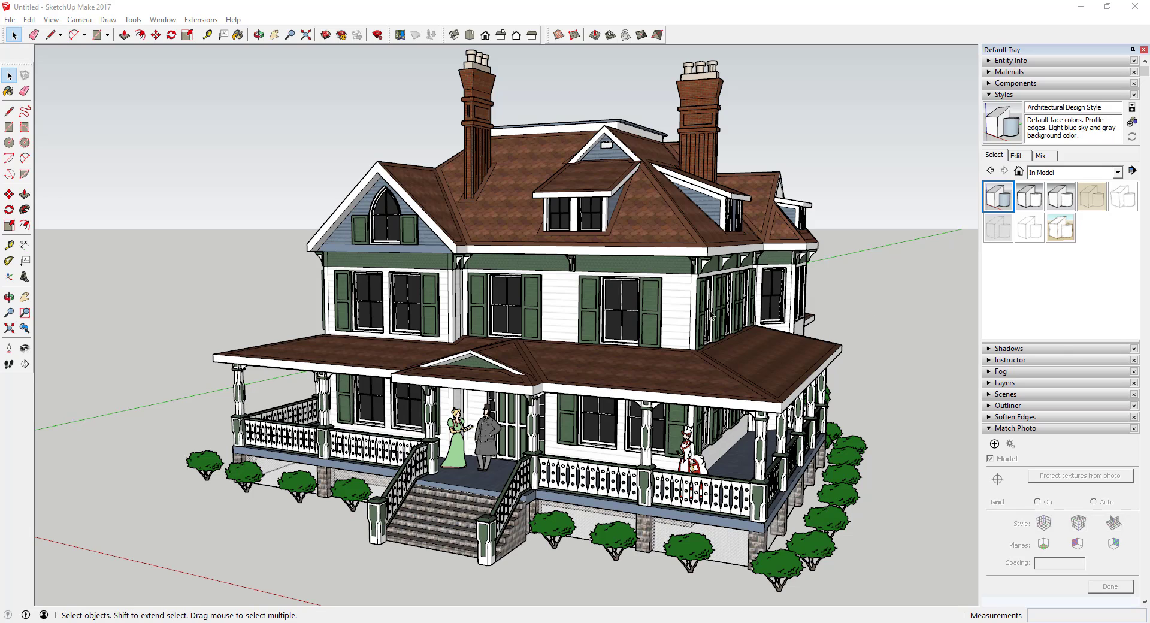
Create a new style from the current house look, rename it to the custom ExampleStyle name, and update it.
mouse_move(729, 318)
middle_mouse_down()
mouse_move(716, 313)
mouse_move(740, 303)
middle_mouse_up()
left_click(1132, 122)
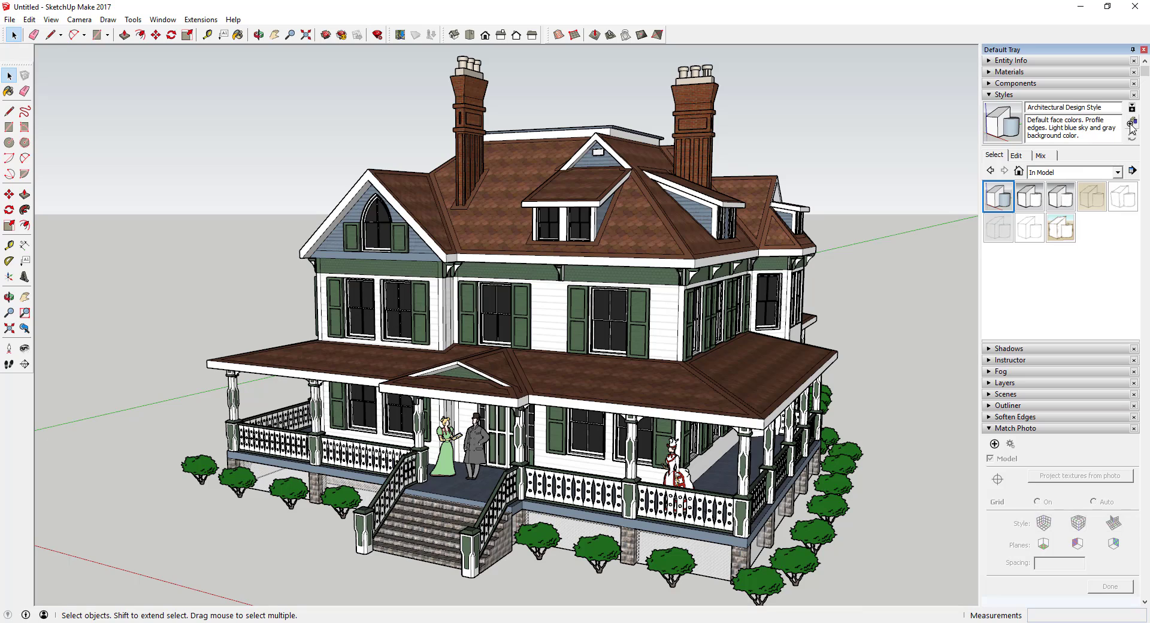
left_click(1112, 108)
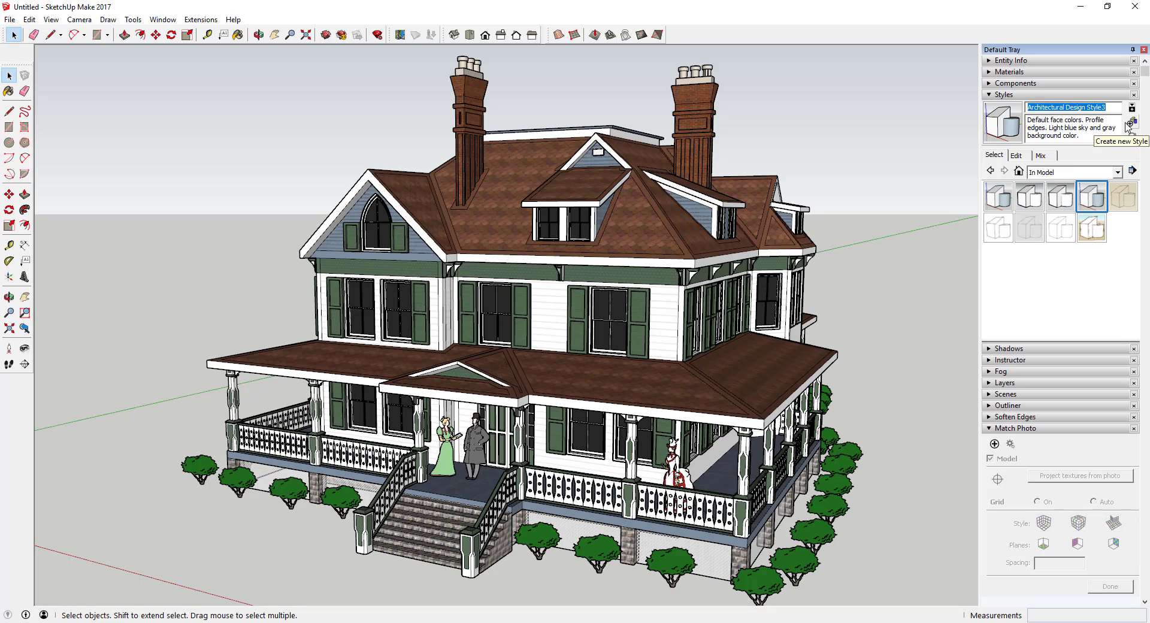
type("JustinExampleStyle")
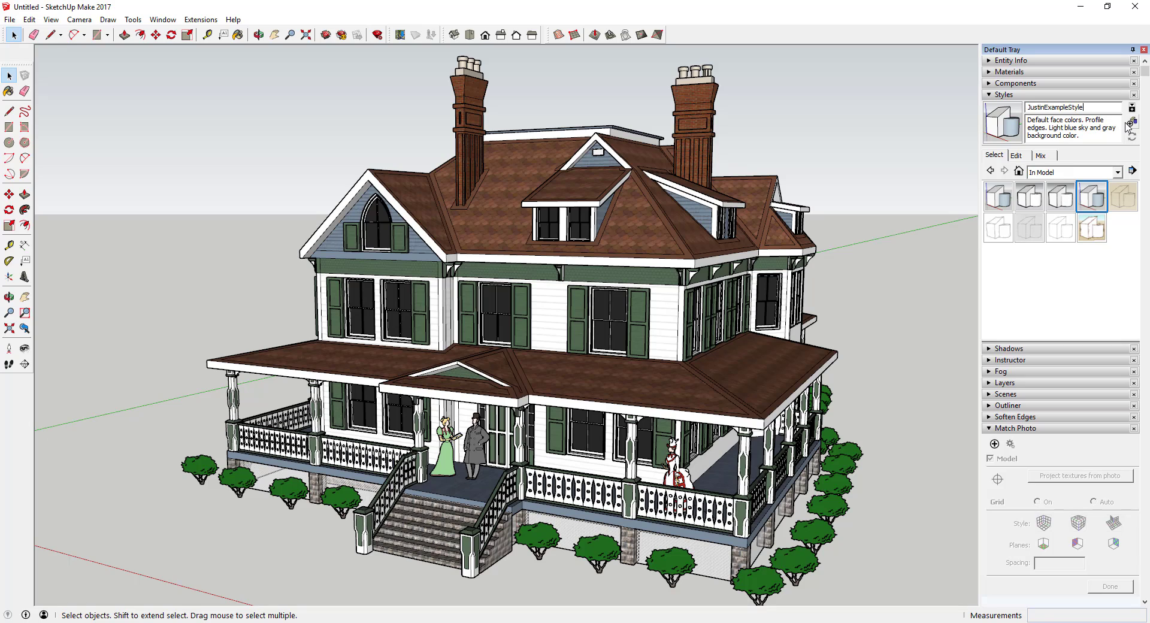
key("Return")
left_click(1002, 136)
In the style's edge settings, turn off Profiles and turn on Jitter for sketchy outlines.
left_click(1016, 157)
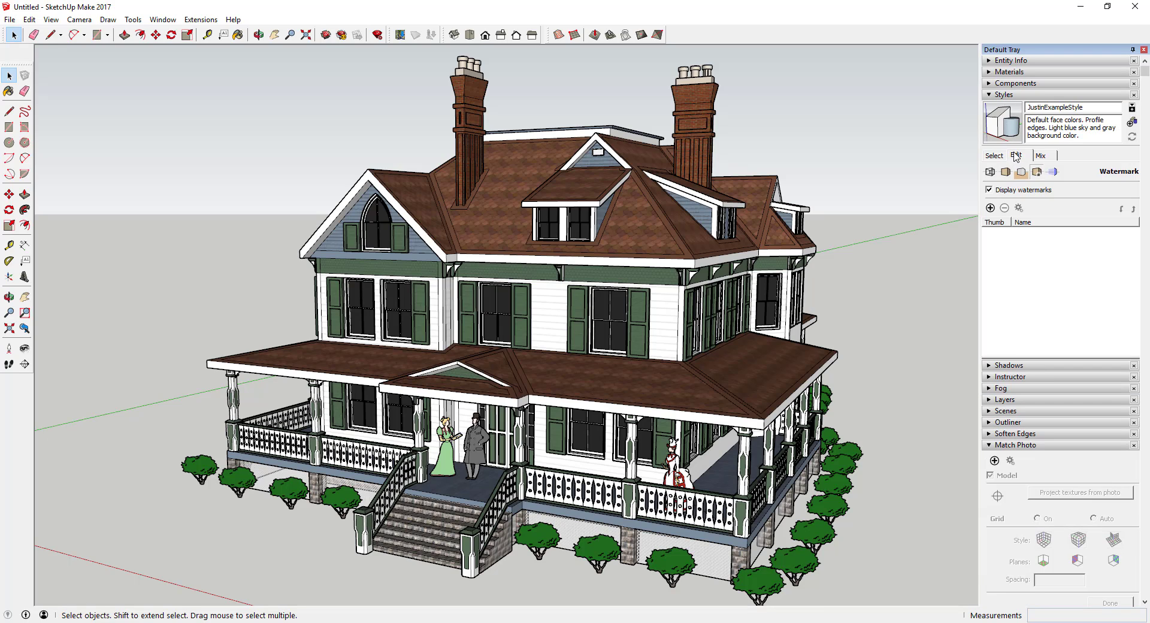
left_click(990, 172)
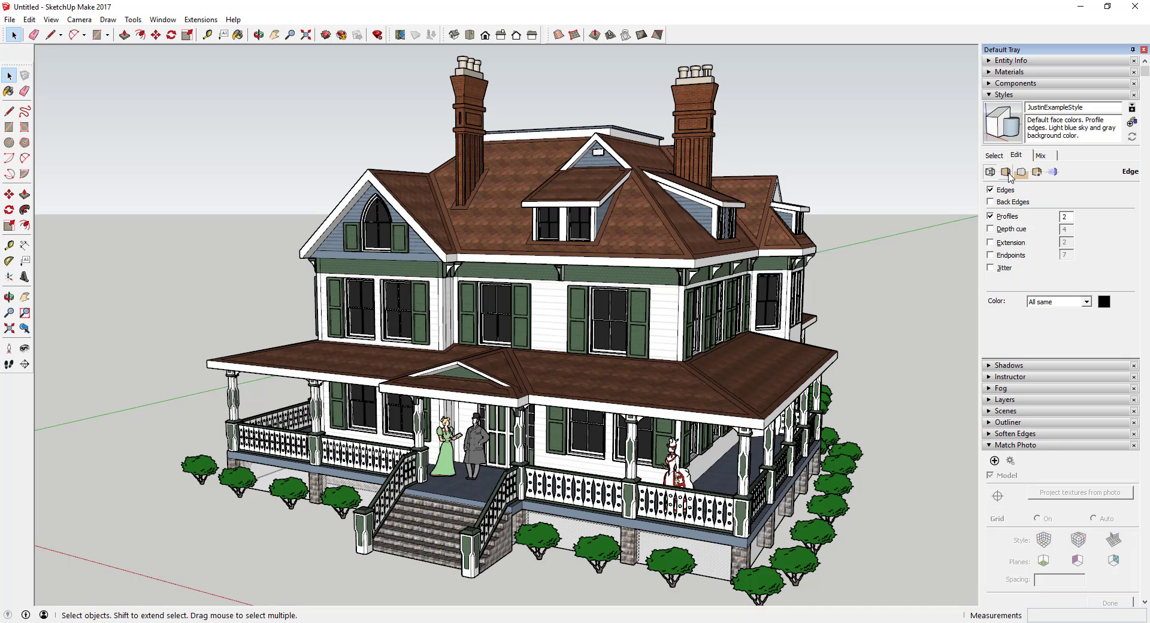
left_click(1006, 173)
left_click(991, 173)
left_click(1007, 217)
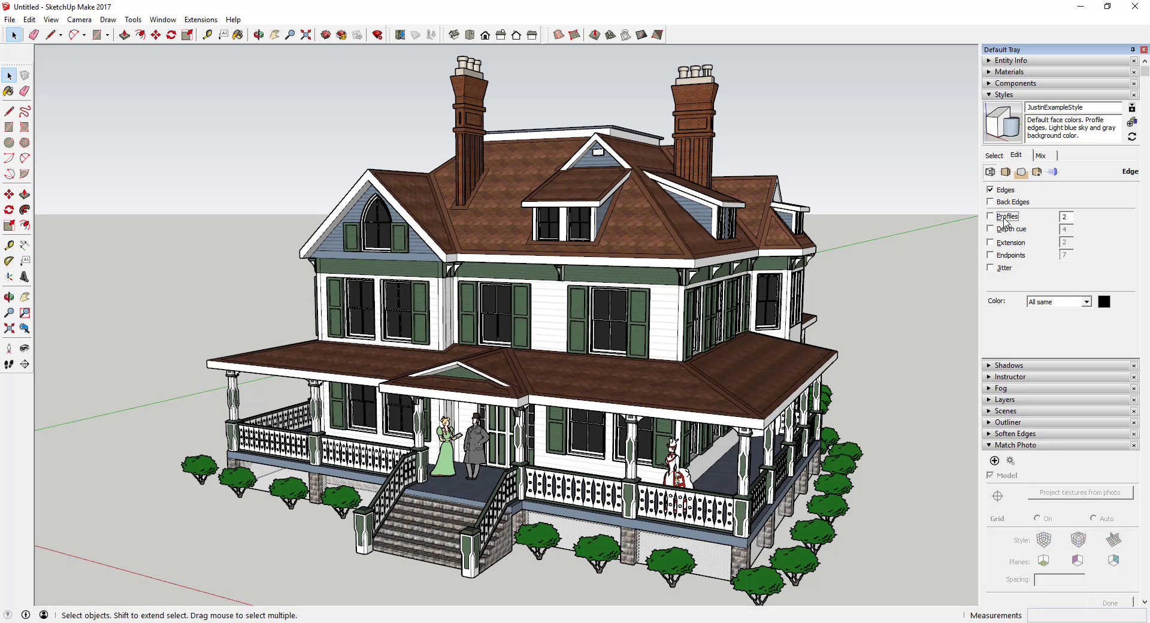
left_click(1003, 268)
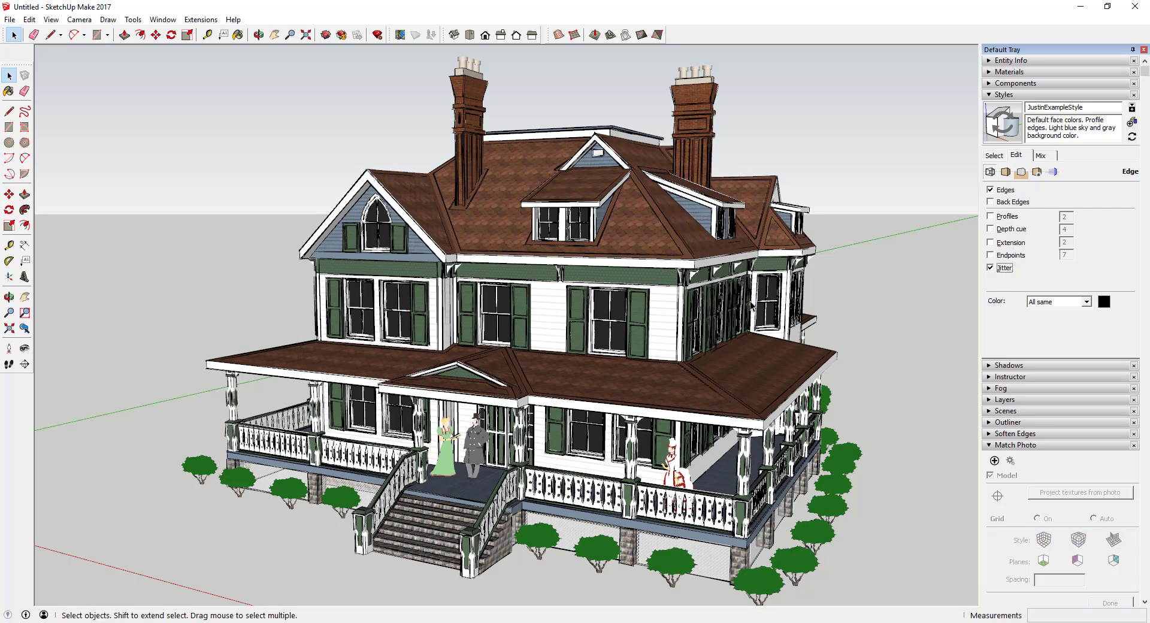
left_click(1021, 173)
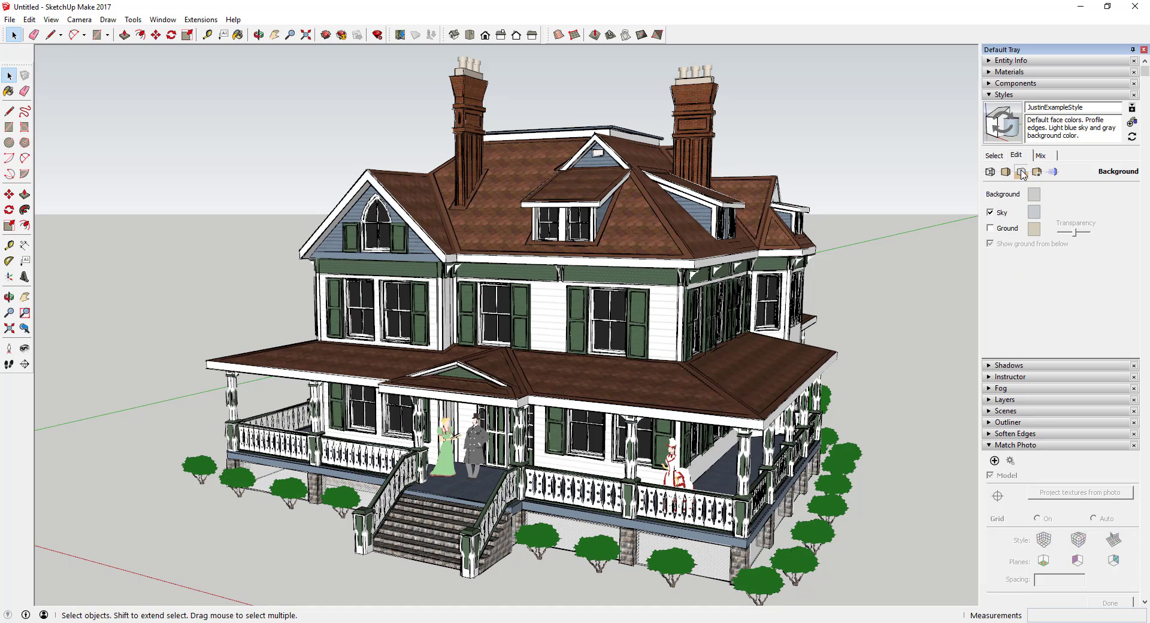
left_click(1008, 173)
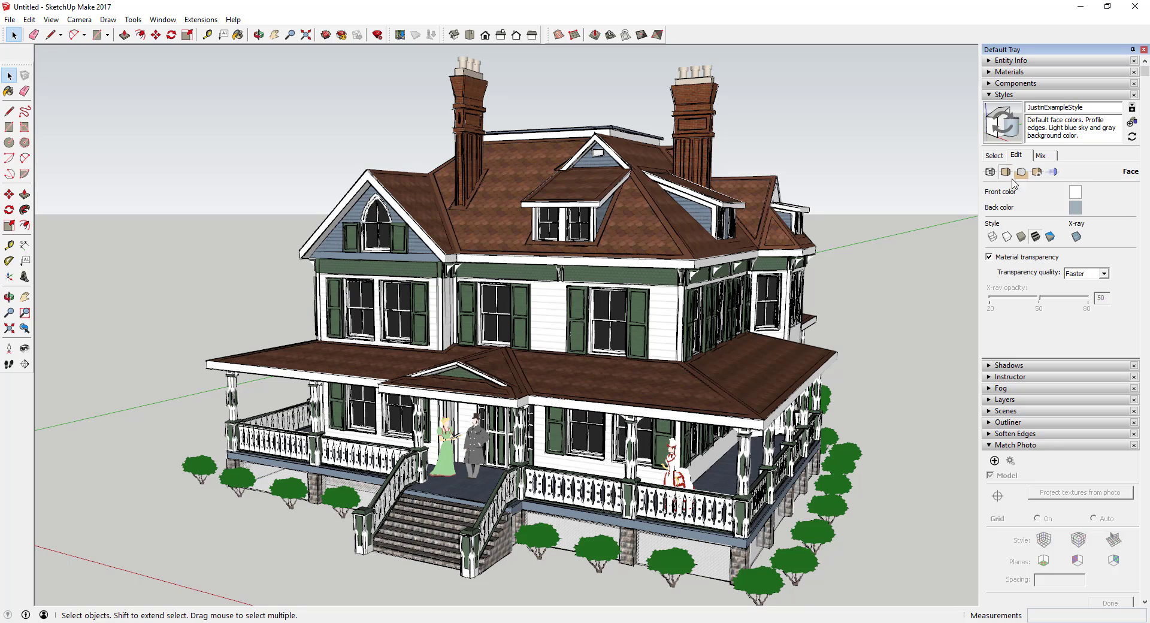
Set faces to Monochrome and make the back face colour white (RGB 255, 255, 255).
left_click(1052, 238)
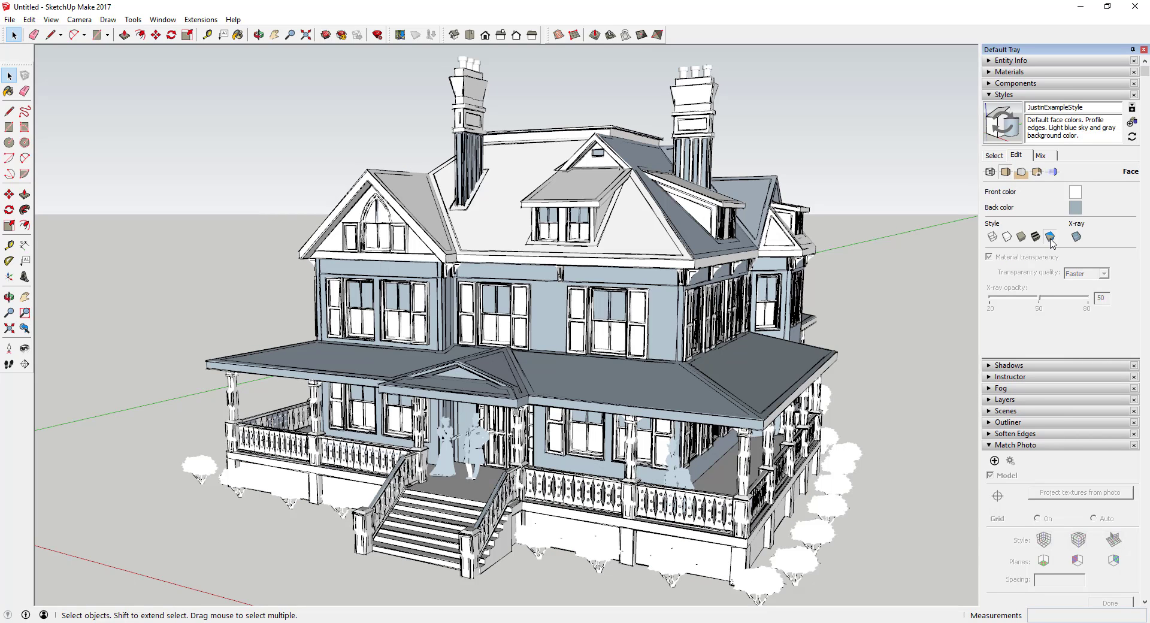
left_click(1076, 207)
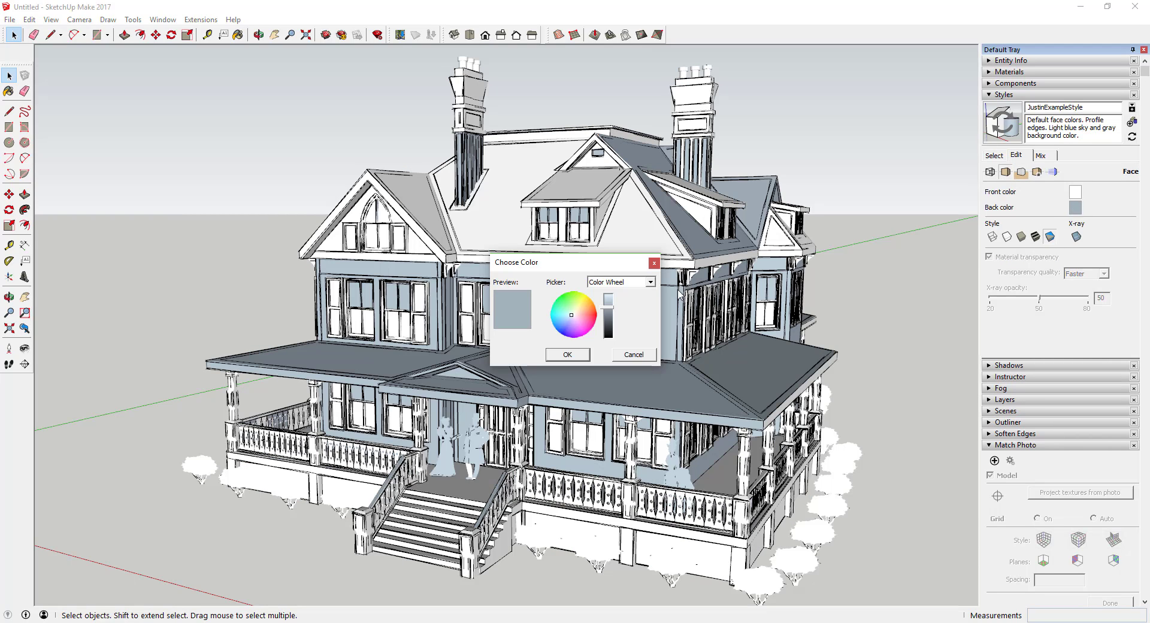
left_click(629, 283)
left_click(606, 317)
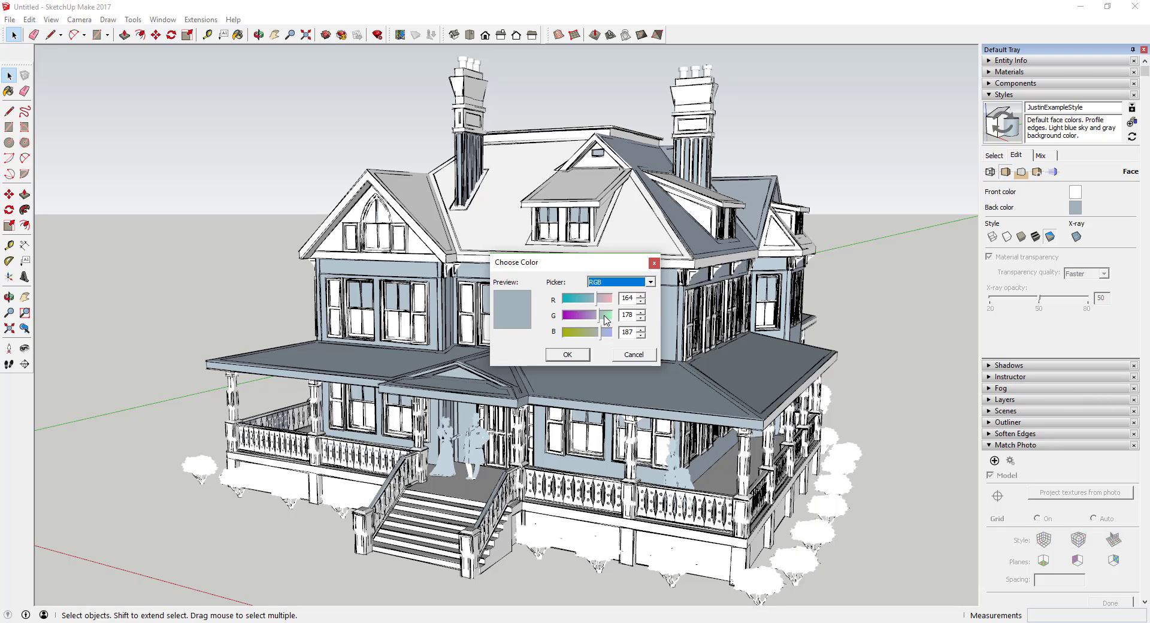
mouse_move(597, 300)
left_mouse_down()
mouse_move(533, 302)
mouse_move(604, 316)
mouse_move(542, 318)
mouse_move(563, 334)
mouse_move(565, 309)
mouse_move(611, 299)
left_mouse_up()
left_click(567, 354)
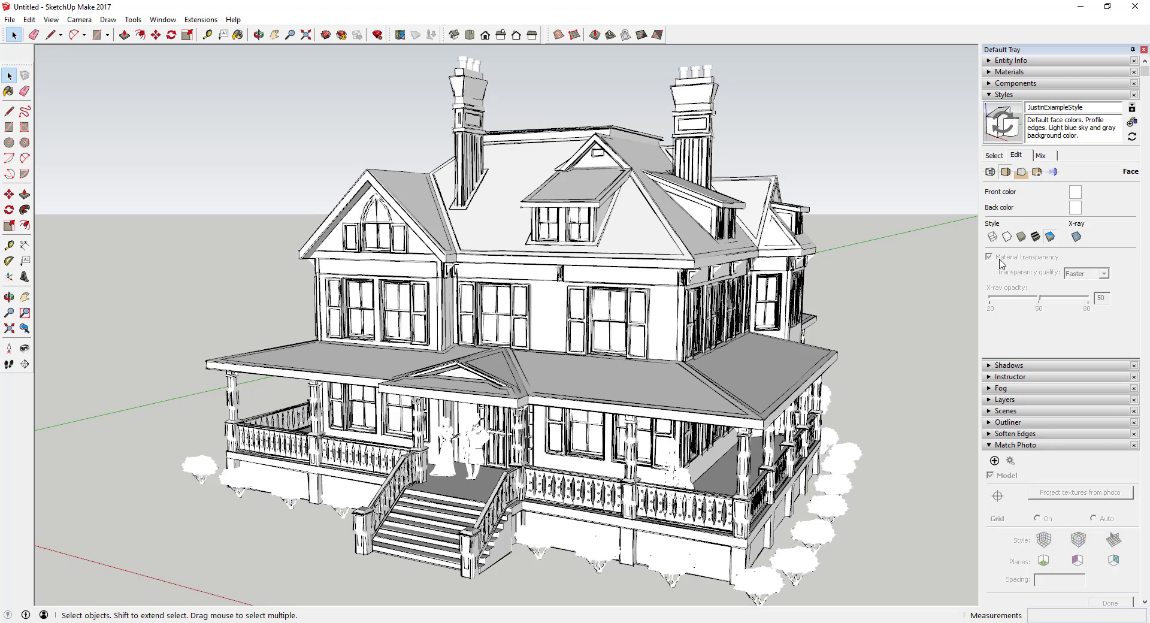
Hide the model axes in the style's Modeling settings and reframe the view of the house.
left_click(1022, 172)
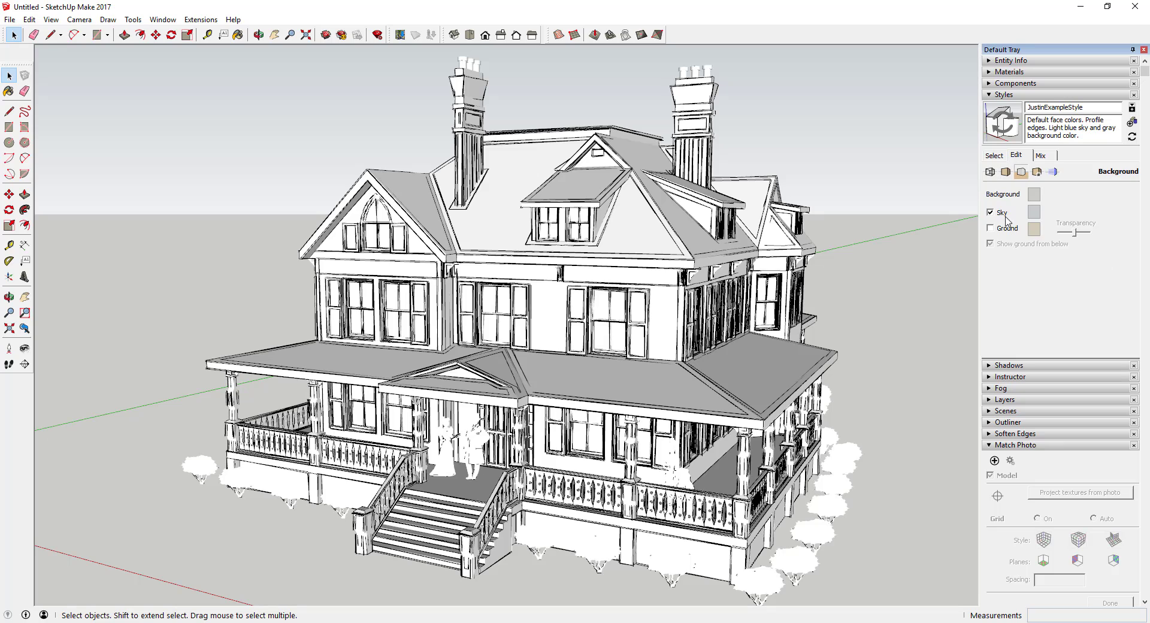
left_click(1053, 172)
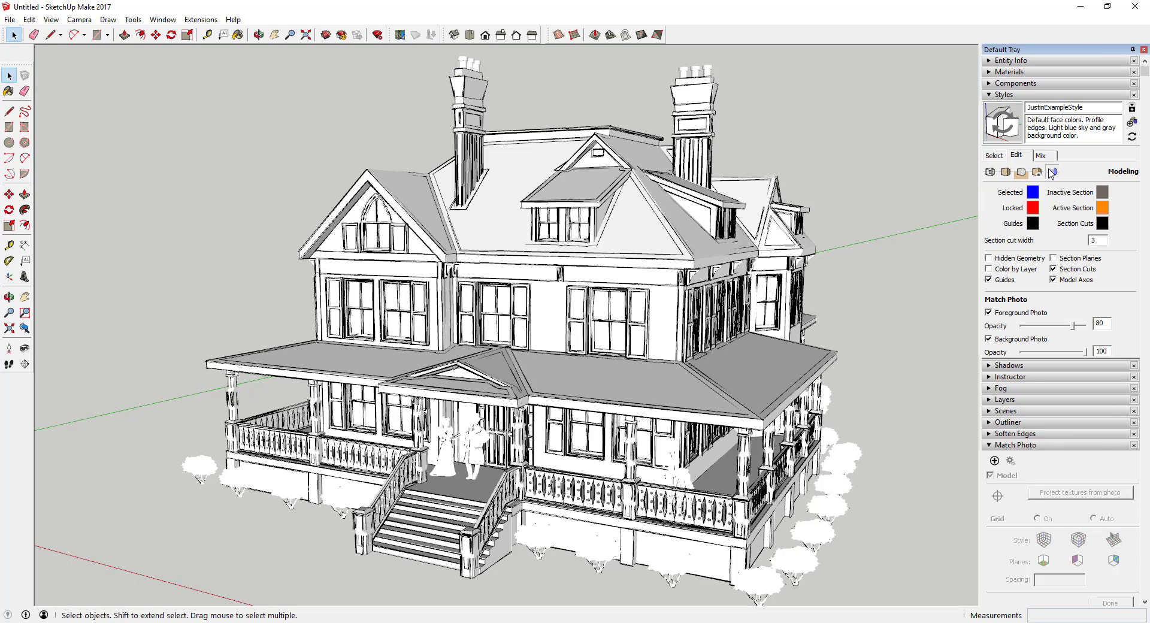
left_click(1066, 281)
middle_click_drag(818, 362, 773, 336)
scroll(706, 304, "up", 5)
scroll(706, 304, "down", 3)
scroll(563, 257, "down", 1)
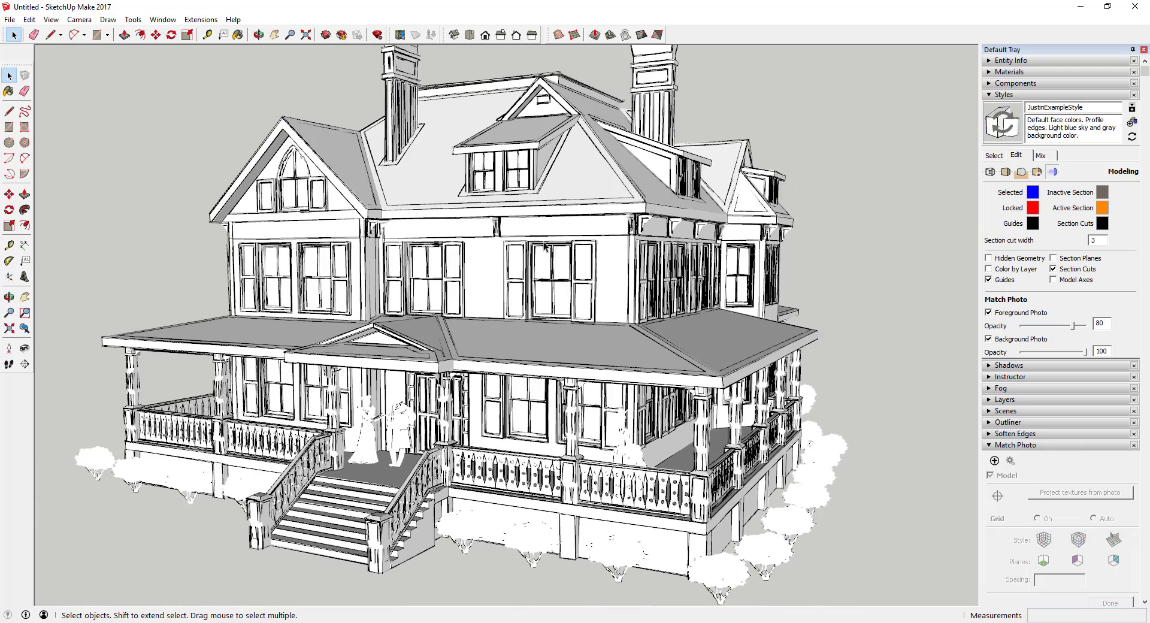
middle_click_drag(542, 240, 750, 236)
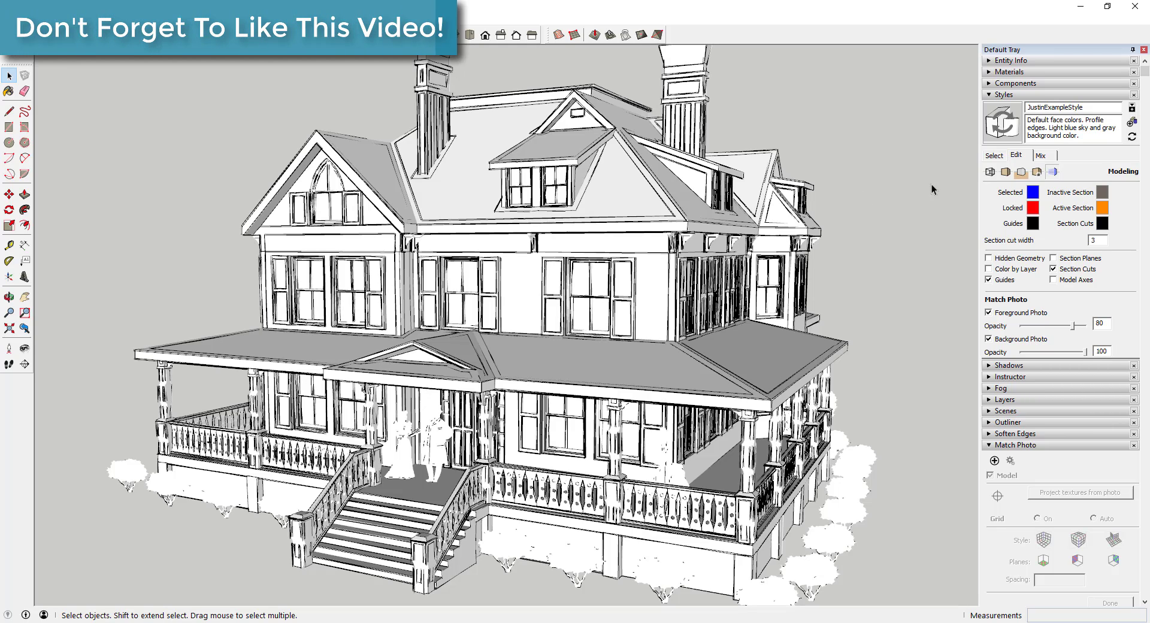
Update the custom style with the new edge, face and modeling settings.
left_click(1005, 122)
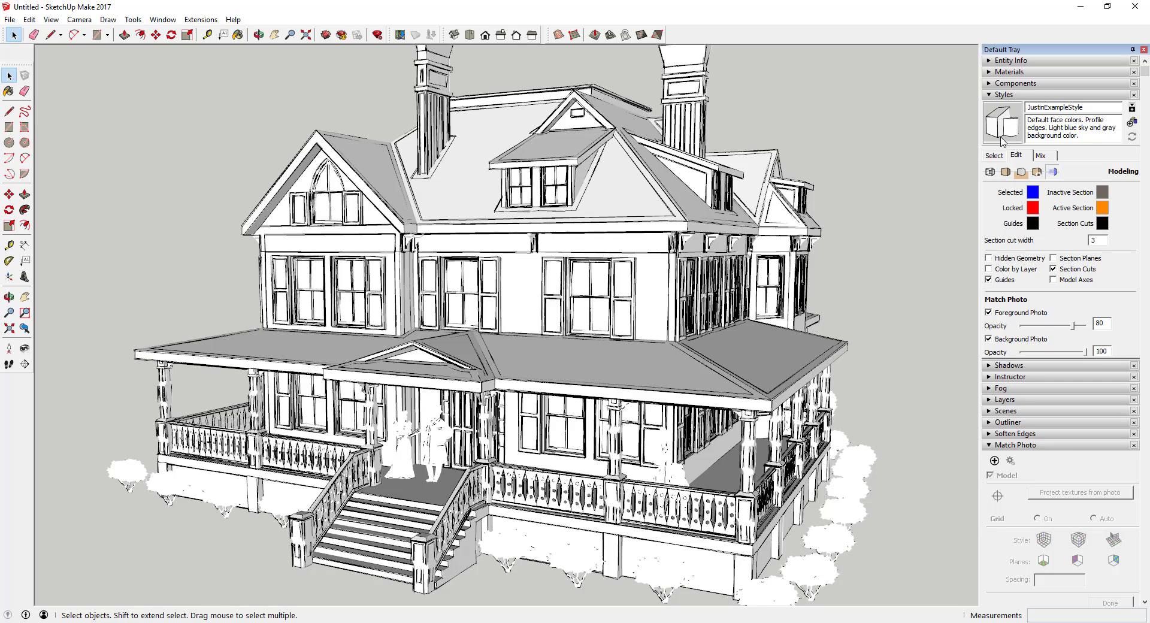
left_click(1007, 127)
left_click(999, 155)
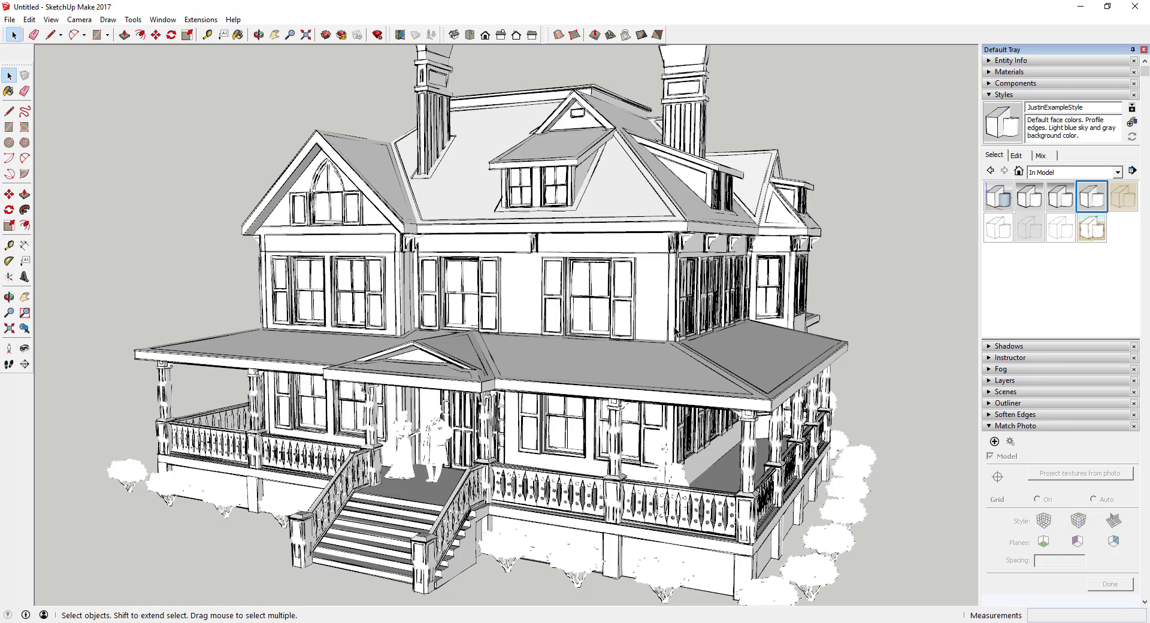
Show the In Model styles collection and bring up the custom style's context menu.
left_click(1083, 177)
left_click(1071, 187)
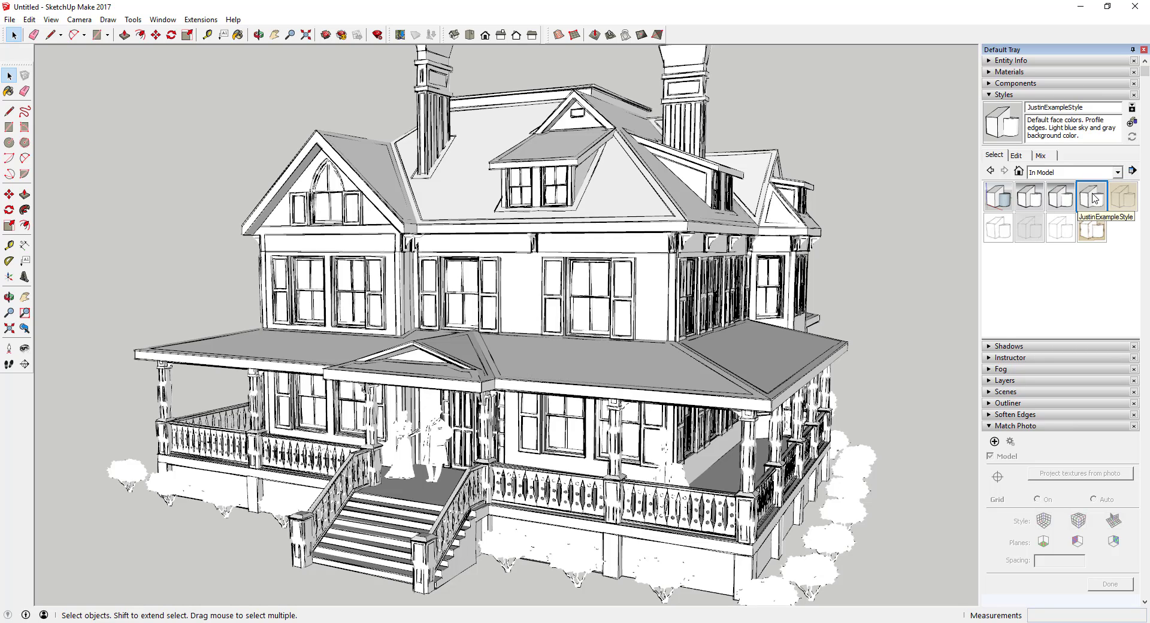
right_click(1095, 197)
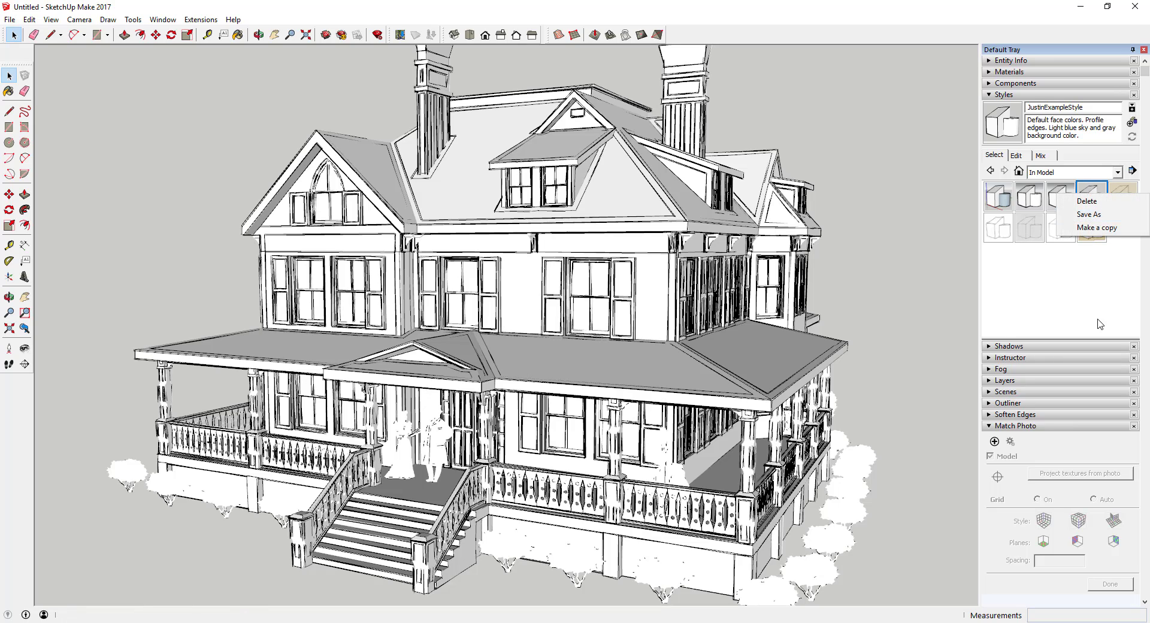
left_click(1098, 195)
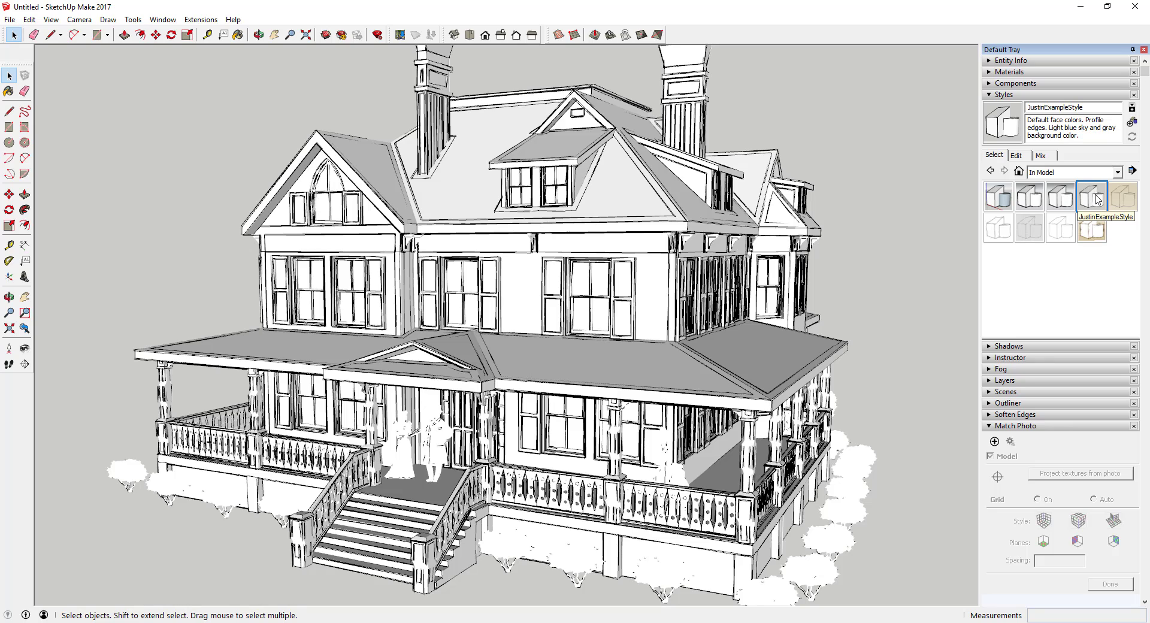
right_click(1096, 200)
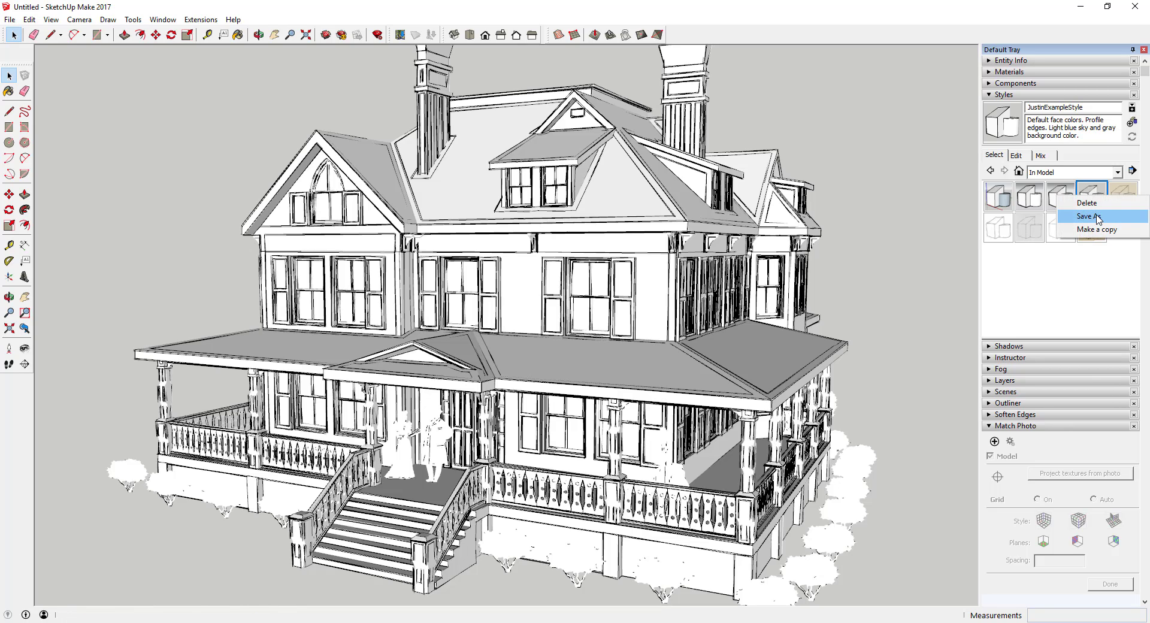
Save the custom example style as a .style file inside Styles > CustomTSE Styles.
left_click(1088, 218)
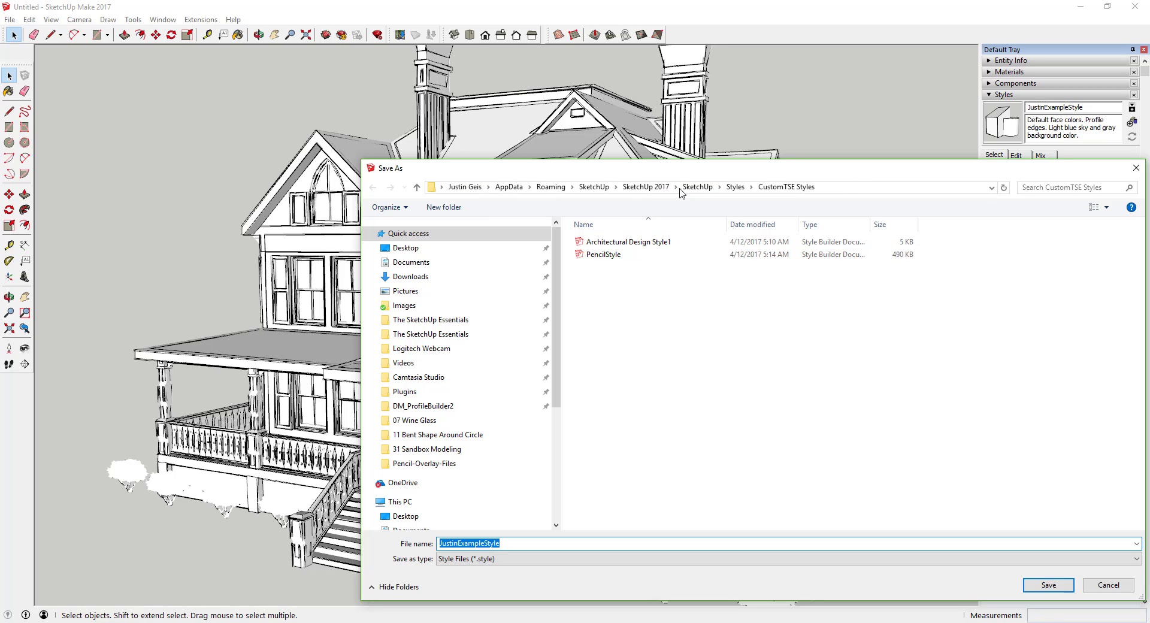
left_click(730, 192)
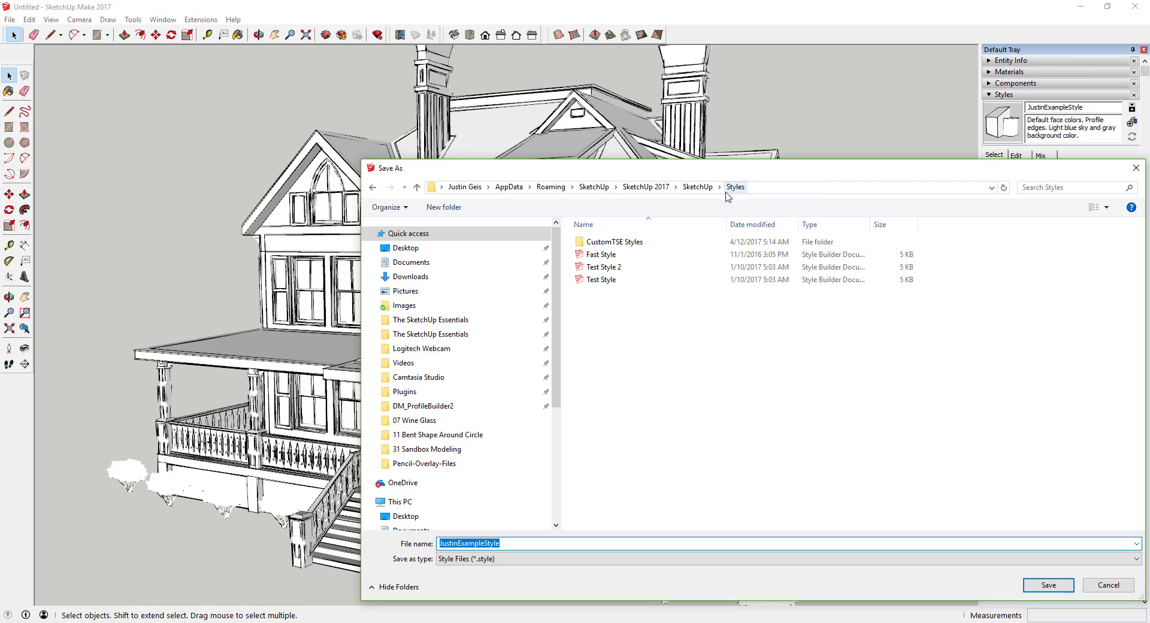
double_click(636, 243)
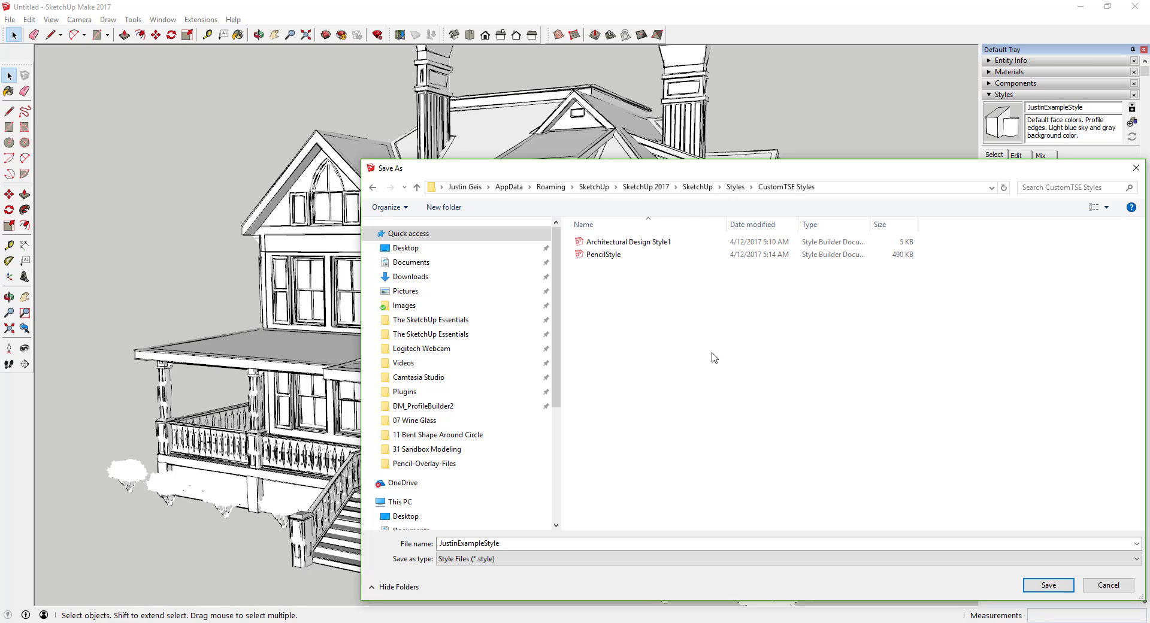
left_click(1048, 585)
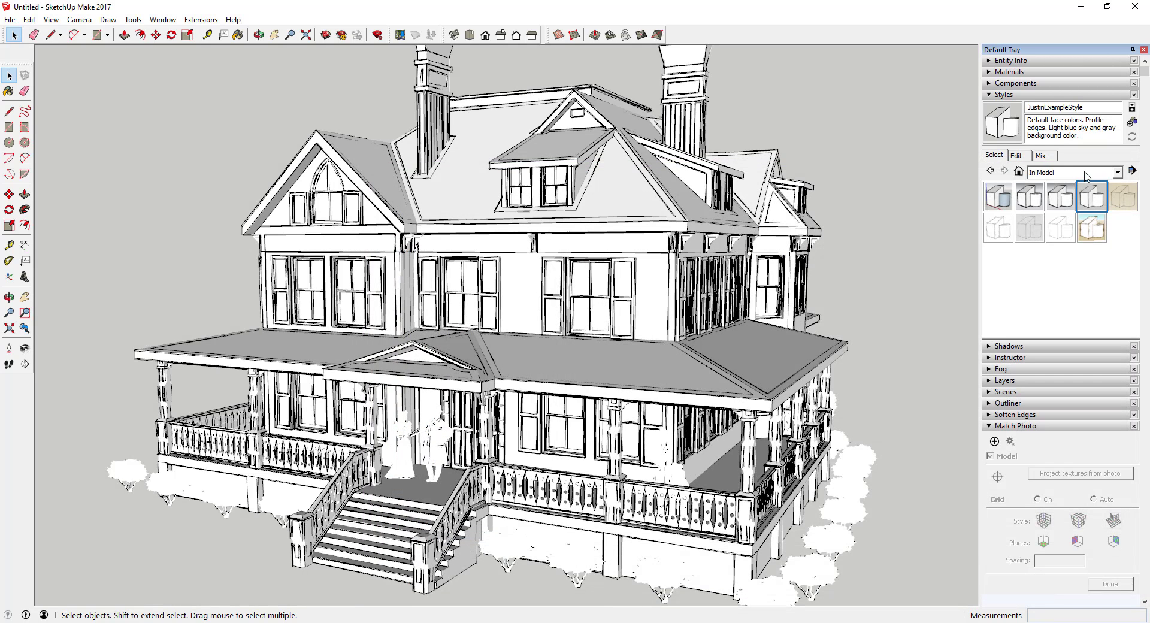
Browse the CustomTSE Styles collection, try PencilStyle on the house, then reapply the custom example style.
left_click(1118, 172)
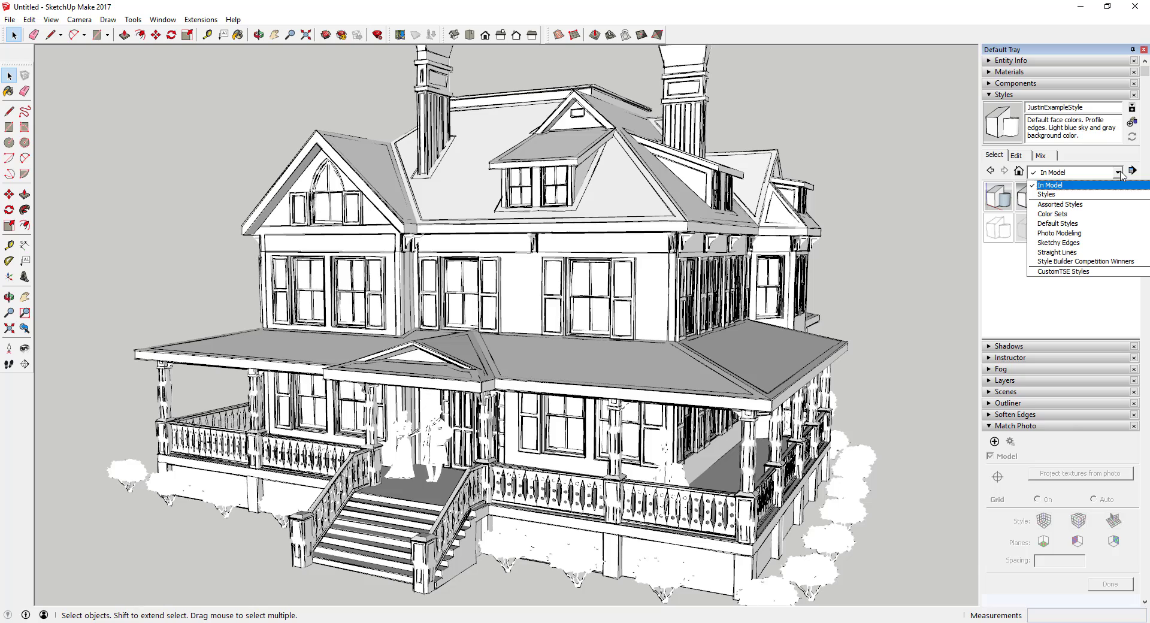
left_click(1079, 273)
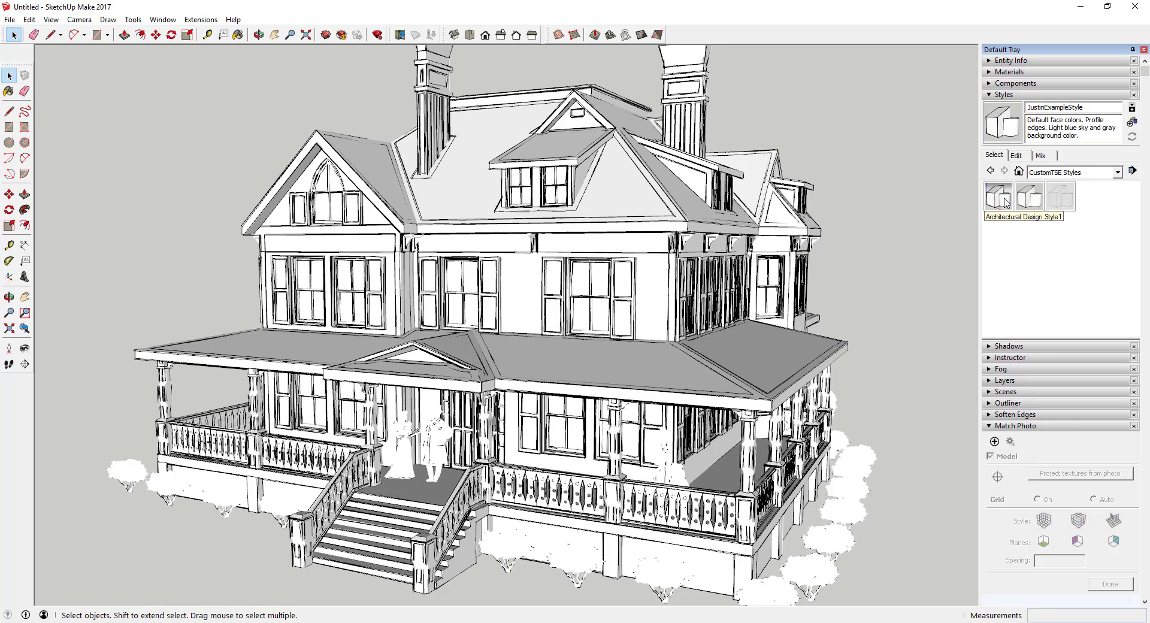
left_click(1068, 204)
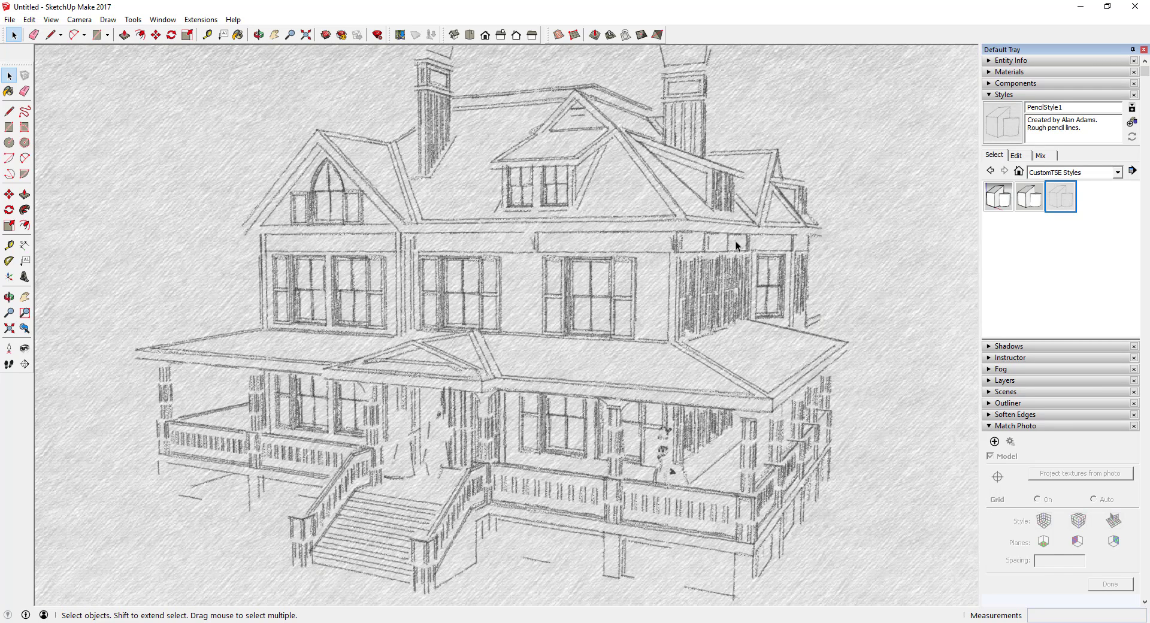
left_click(1030, 199)
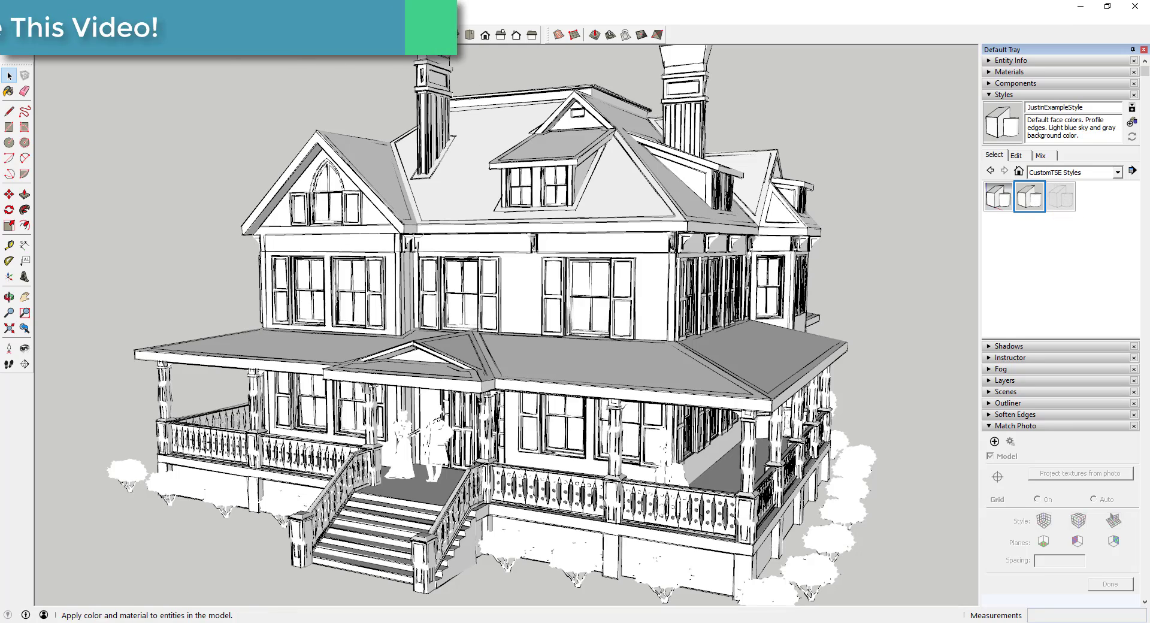
left_click(171, 21)
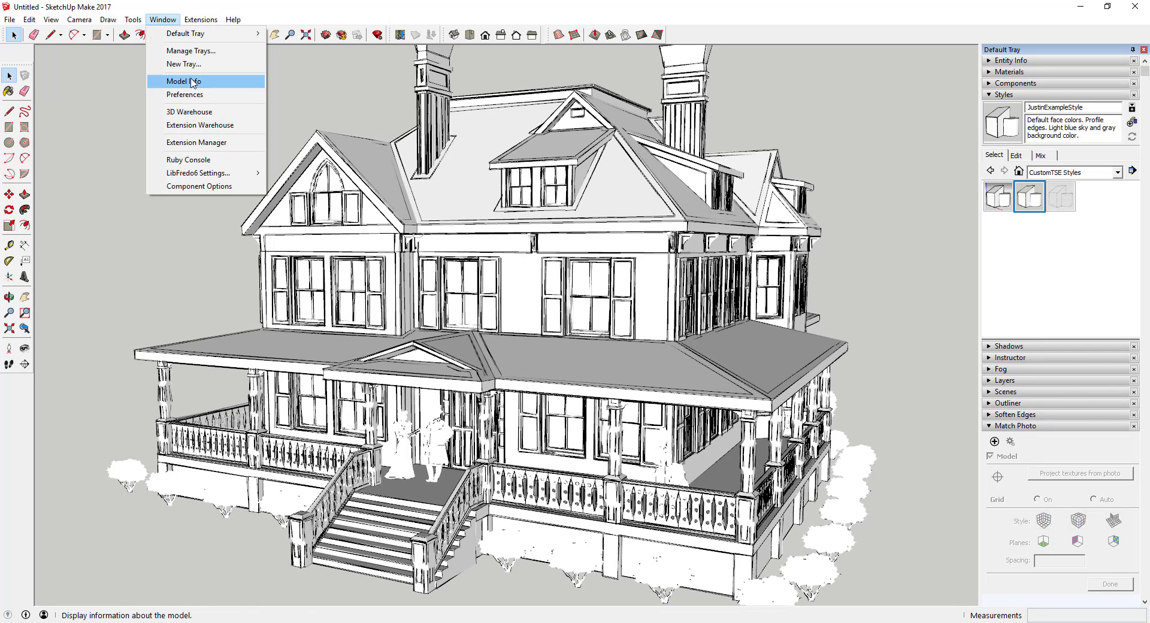
left_click(195, 94)
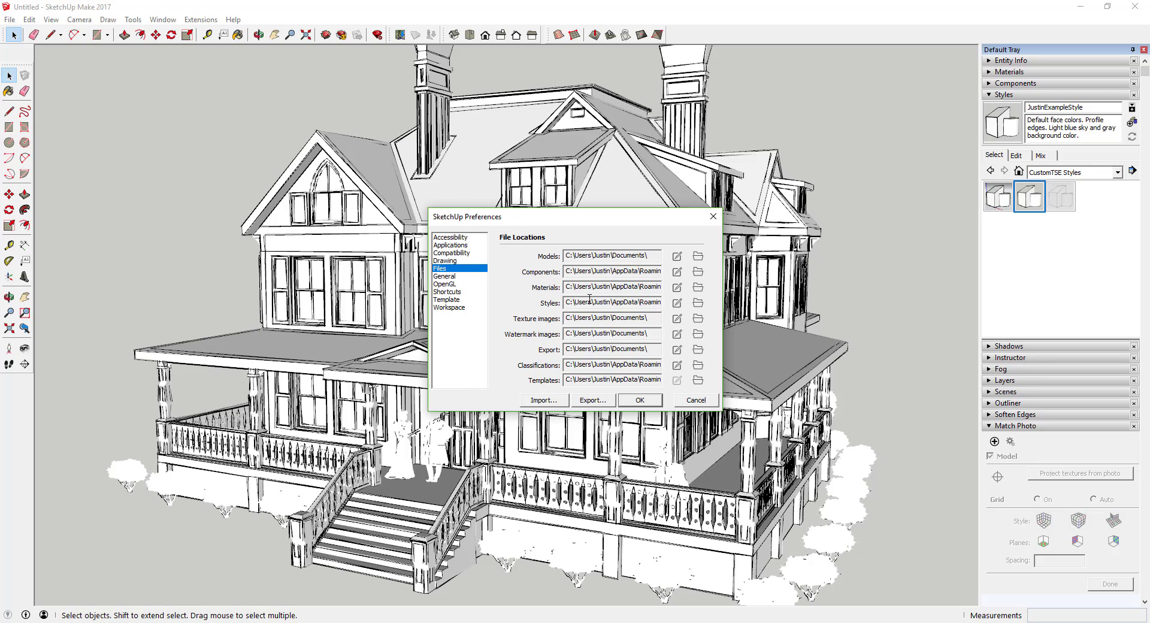
left_click_drag(574, 302, 667, 300)
left_click(629, 301)
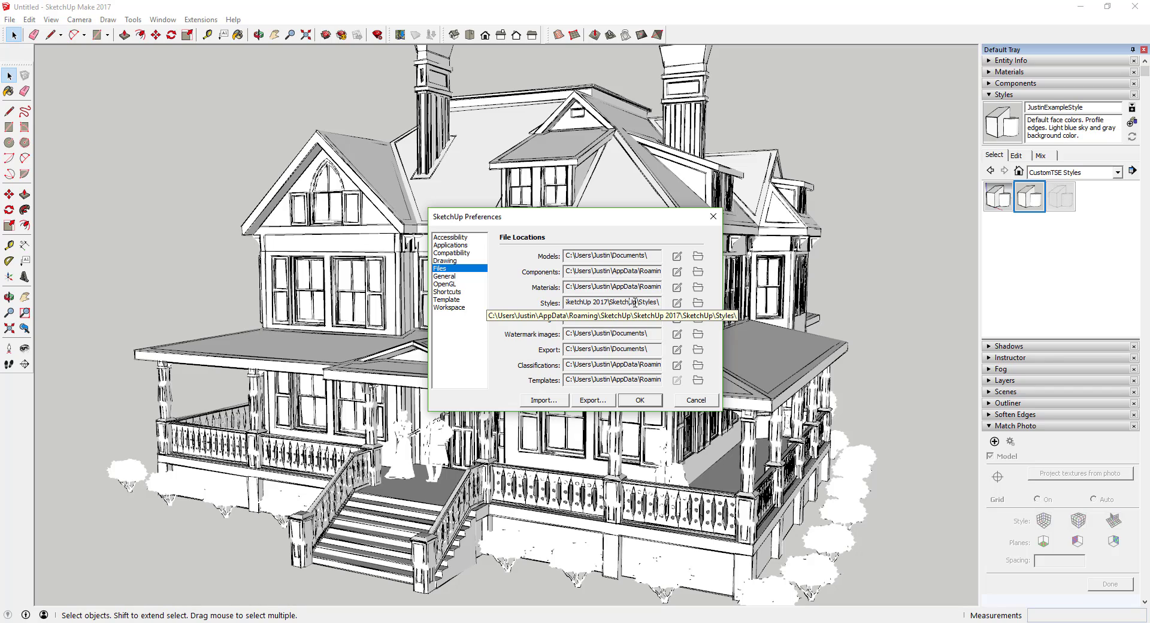
left_click(650, 400)
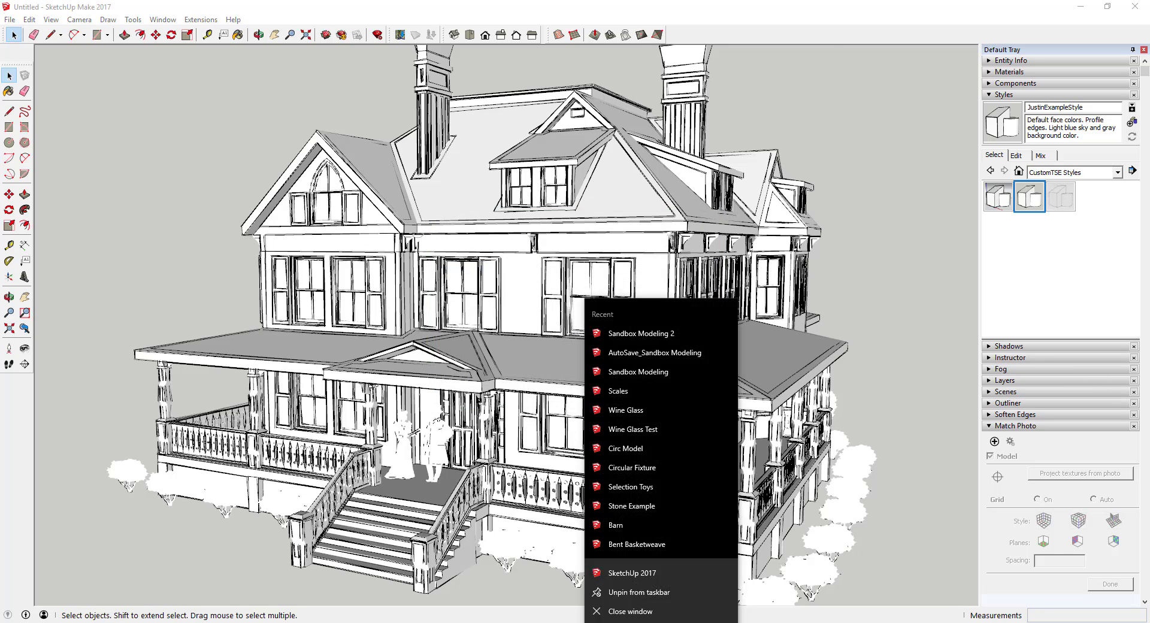
Start a new SketchUp model and apply PencilStyle from the CustomTSE Styles collection to its figure.
left_click(648, 569)
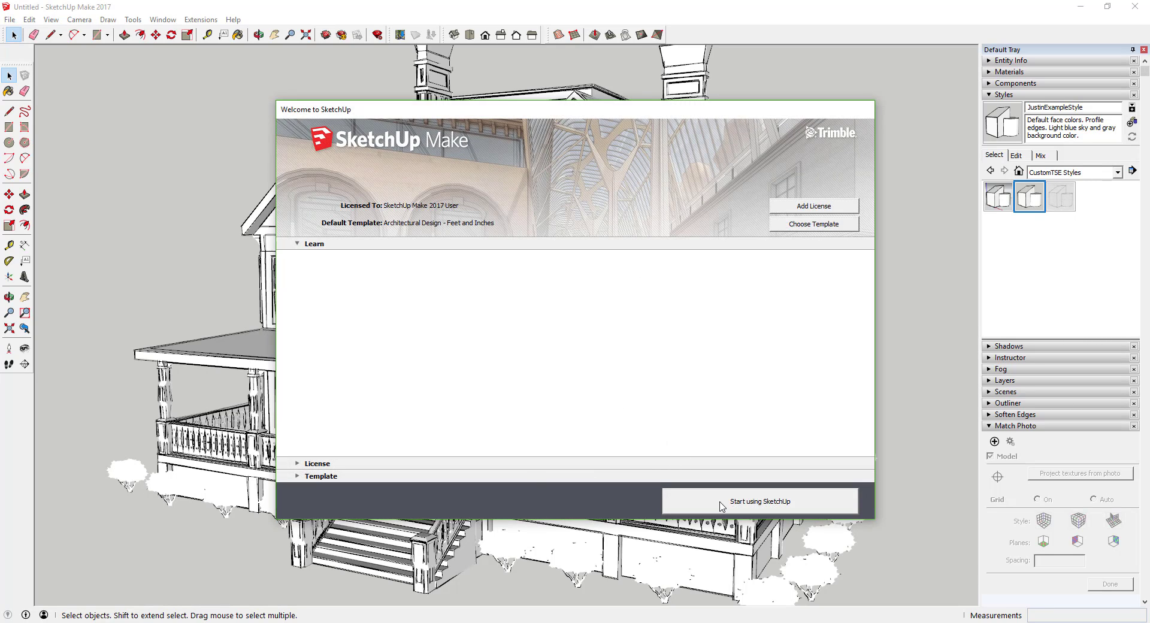
left_click(721, 504)
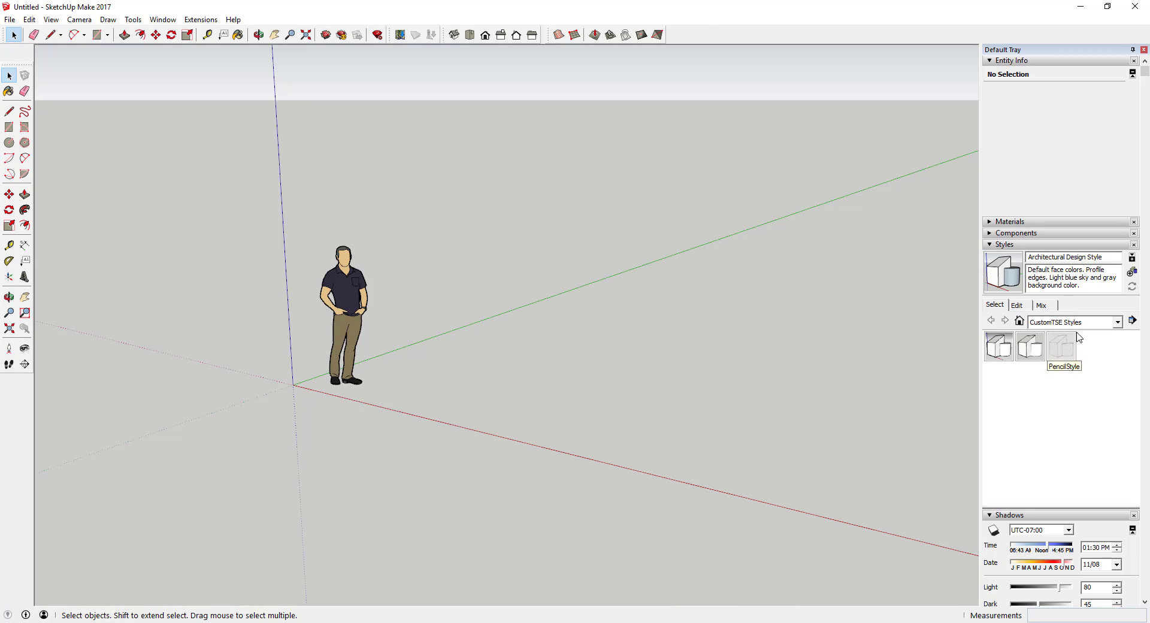
left_click(1117, 324)
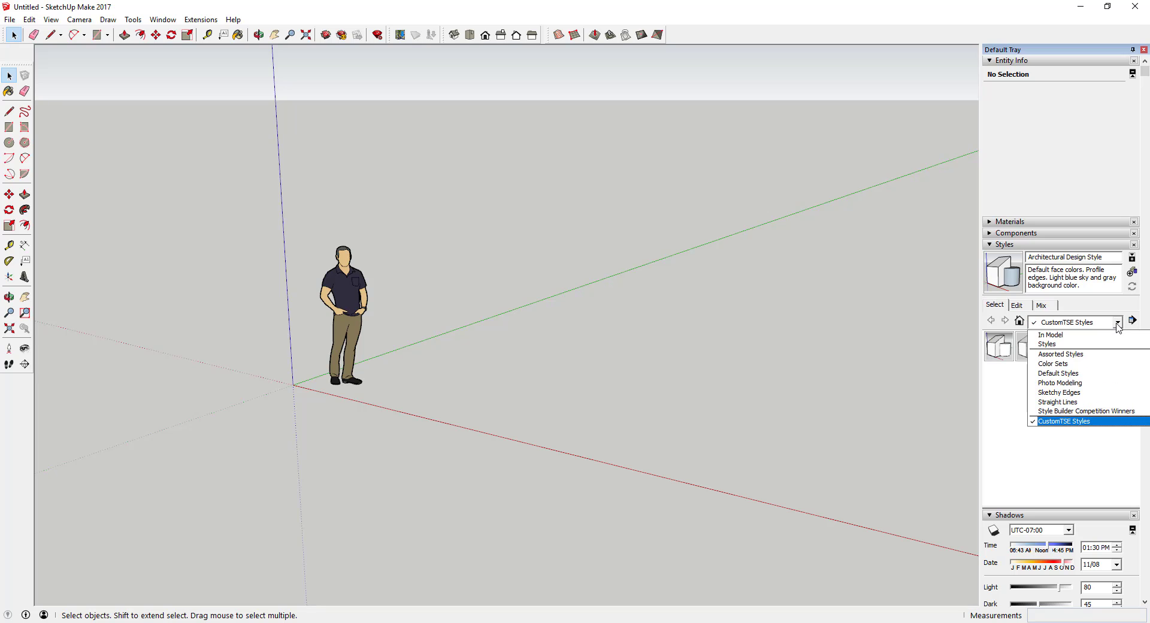
left_click(1078, 422)
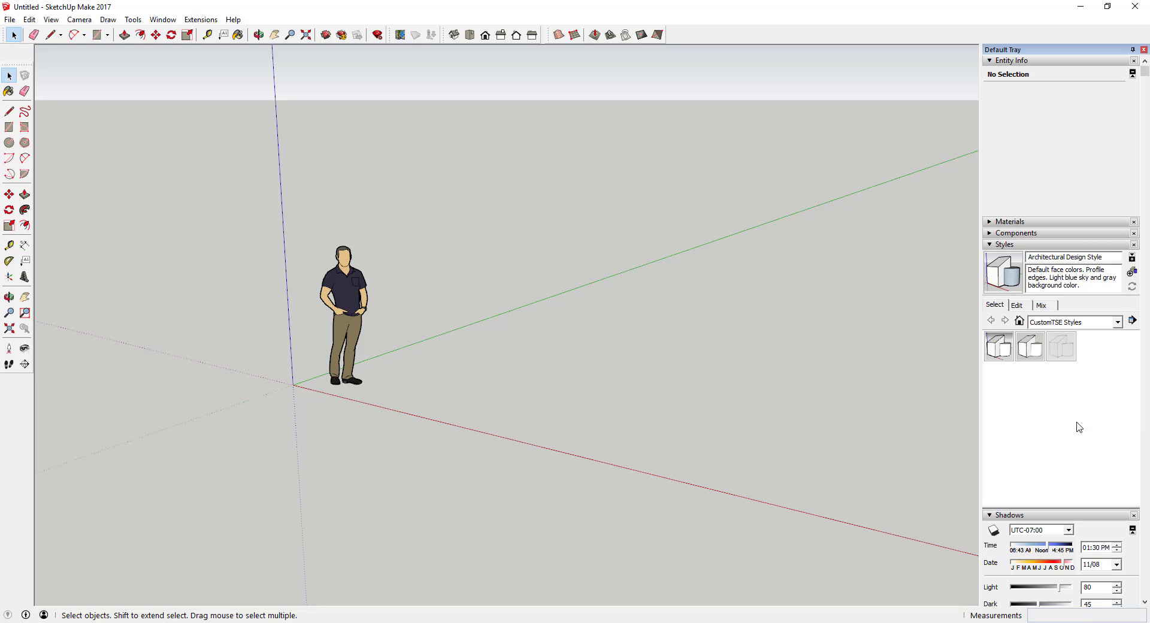
left_click(1043, 349)
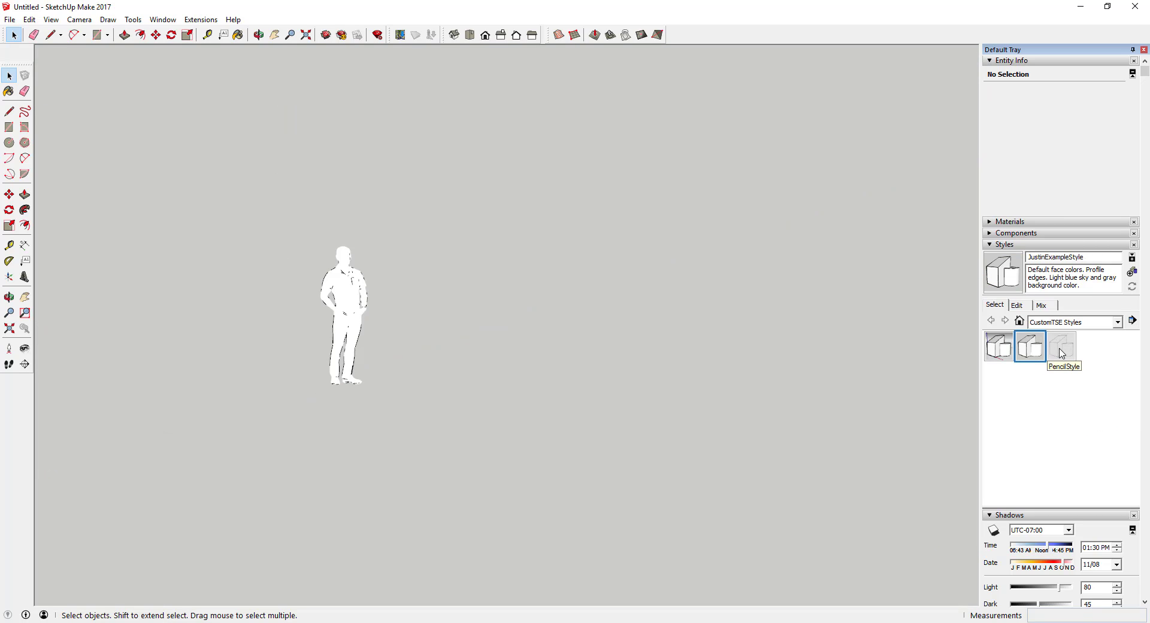
left_click(1062, 354)
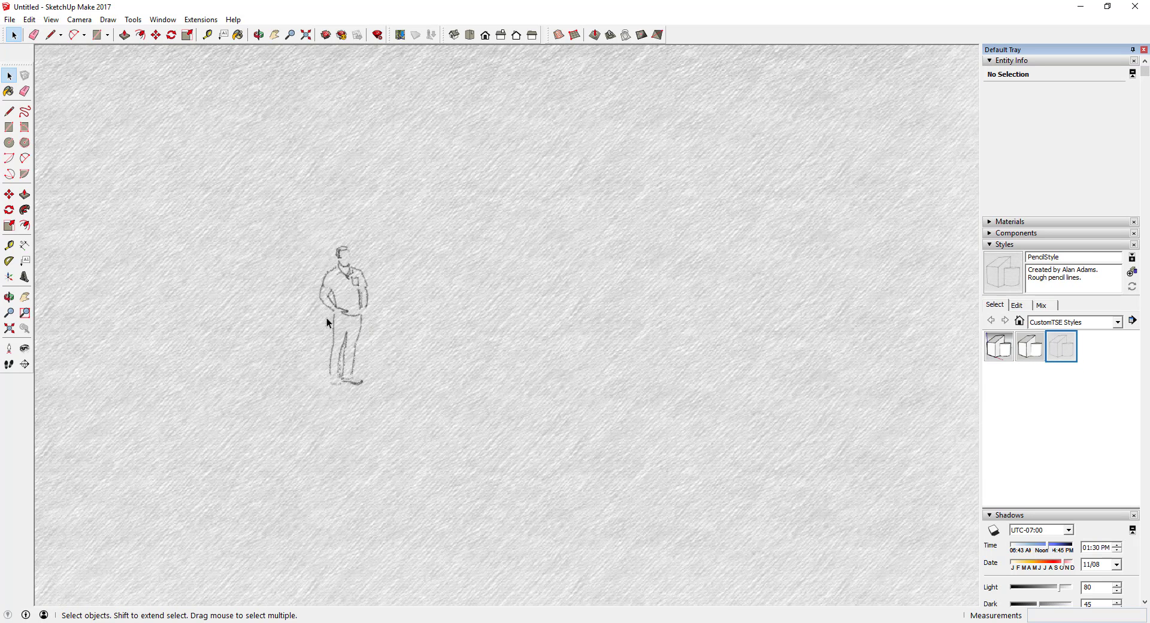
scroll(360, 286, "up", 5)
middle_click_drag(373, 300, 409, 232)
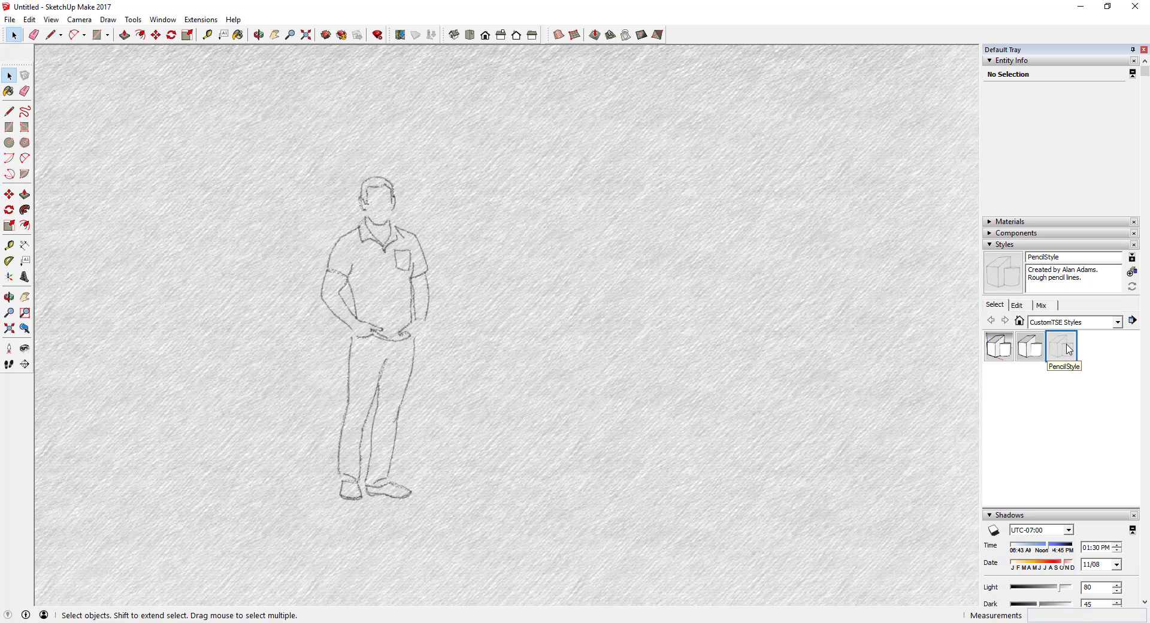
Use Open or create a collection to add the CustomTSE Styles folder as a style collection.
left_click(1119, 322)
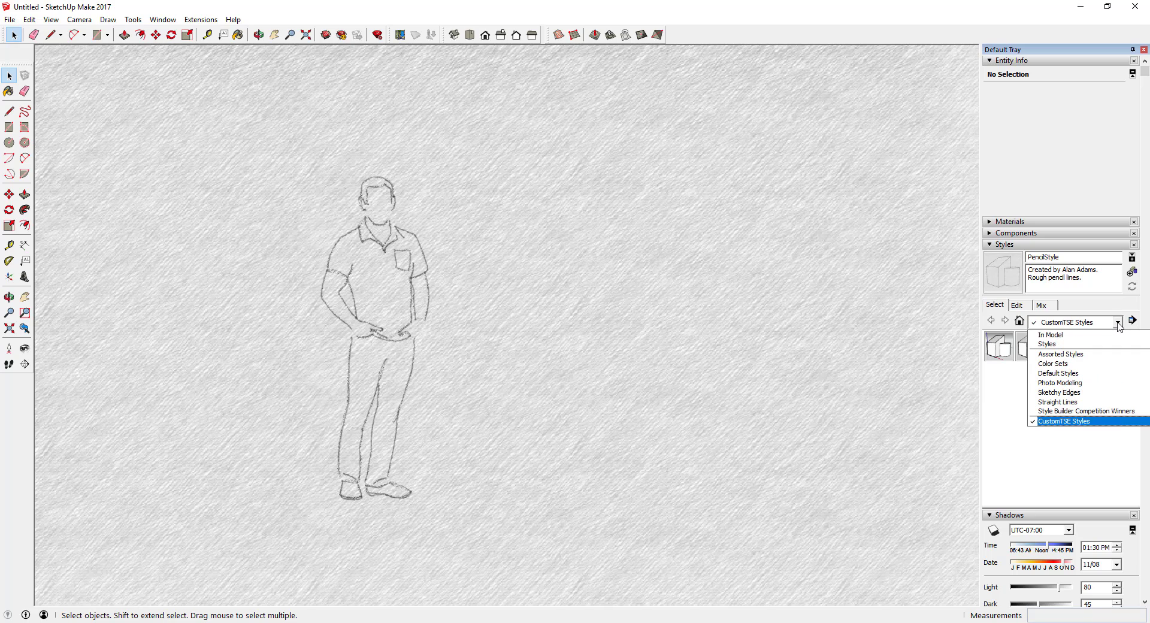
left_click(1119, 323)
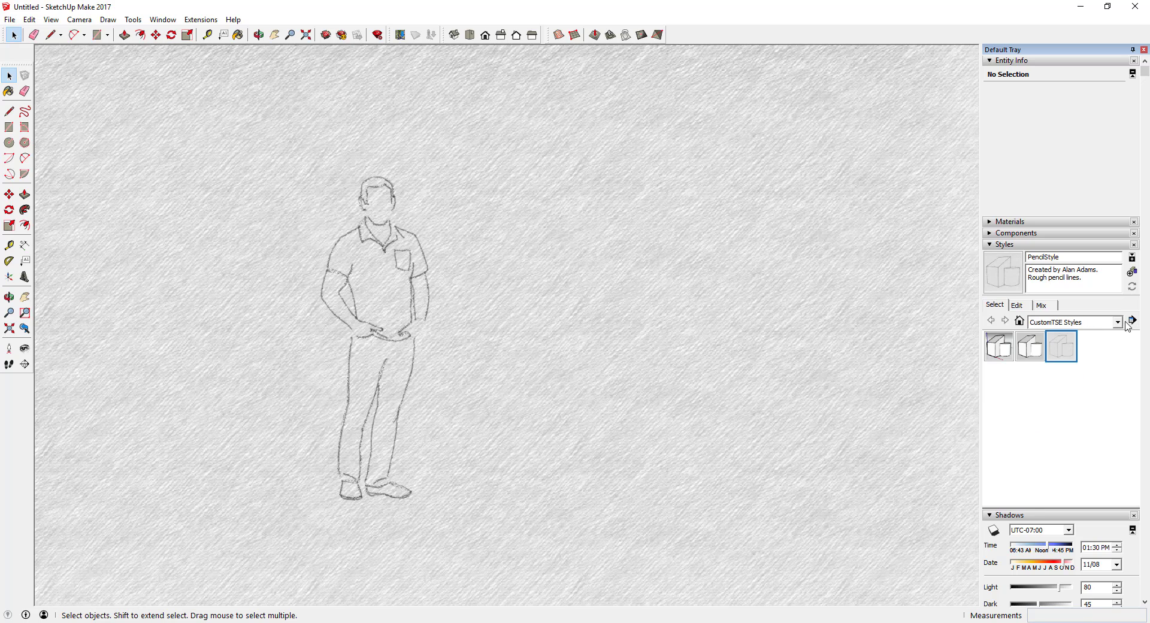
left_click(1134, 321)
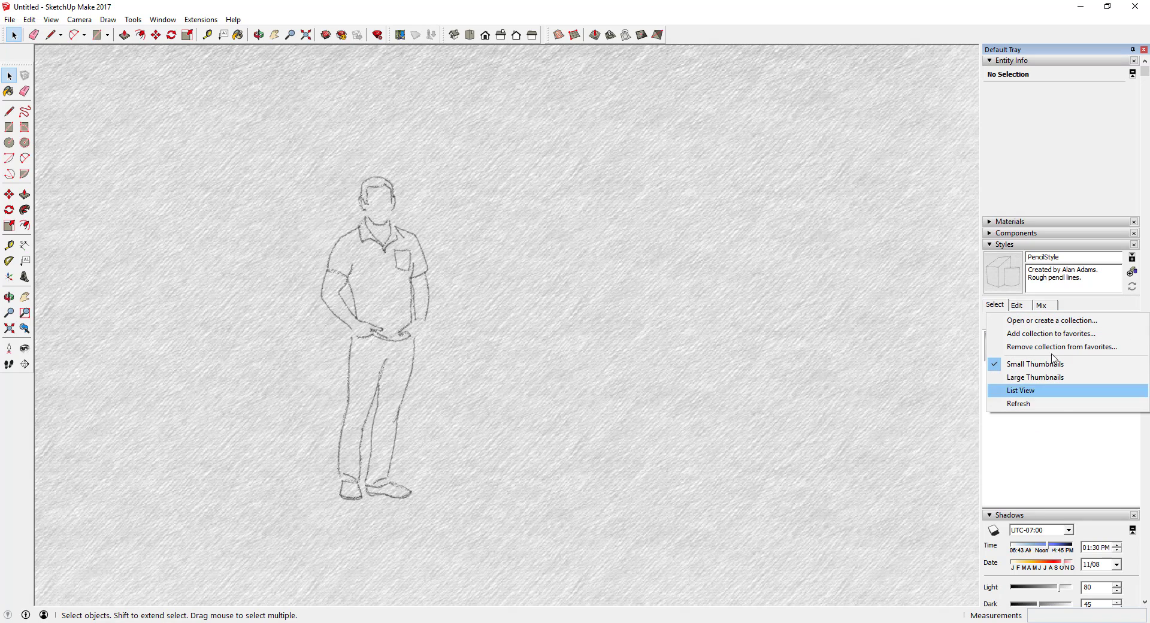
left_click(1134, 323)
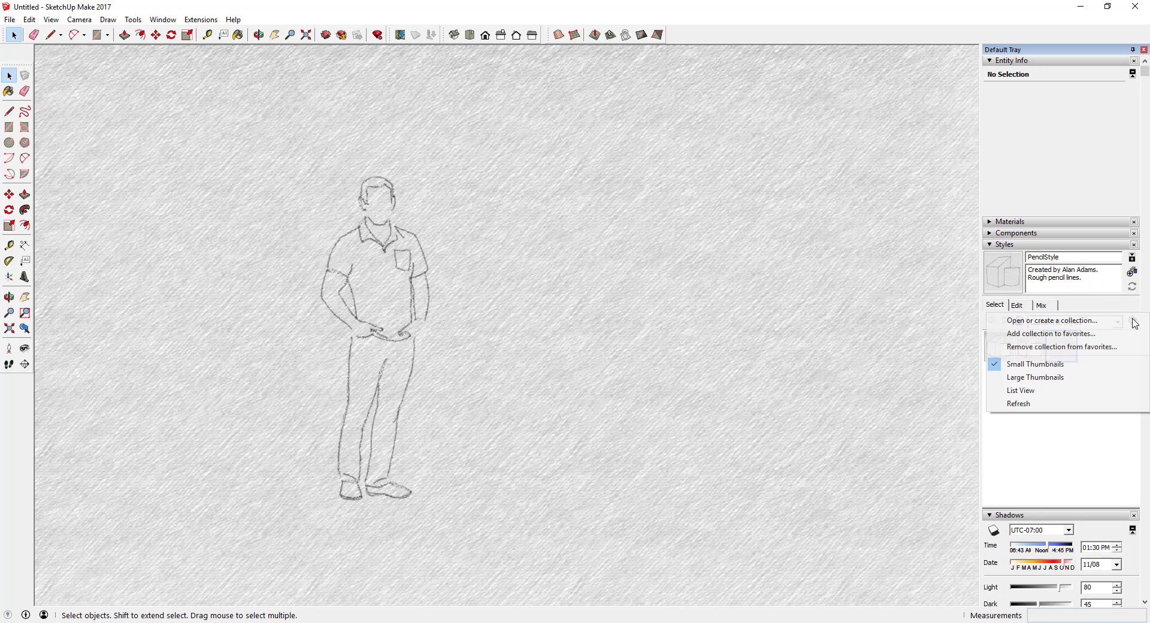
left_click(1084, 326)
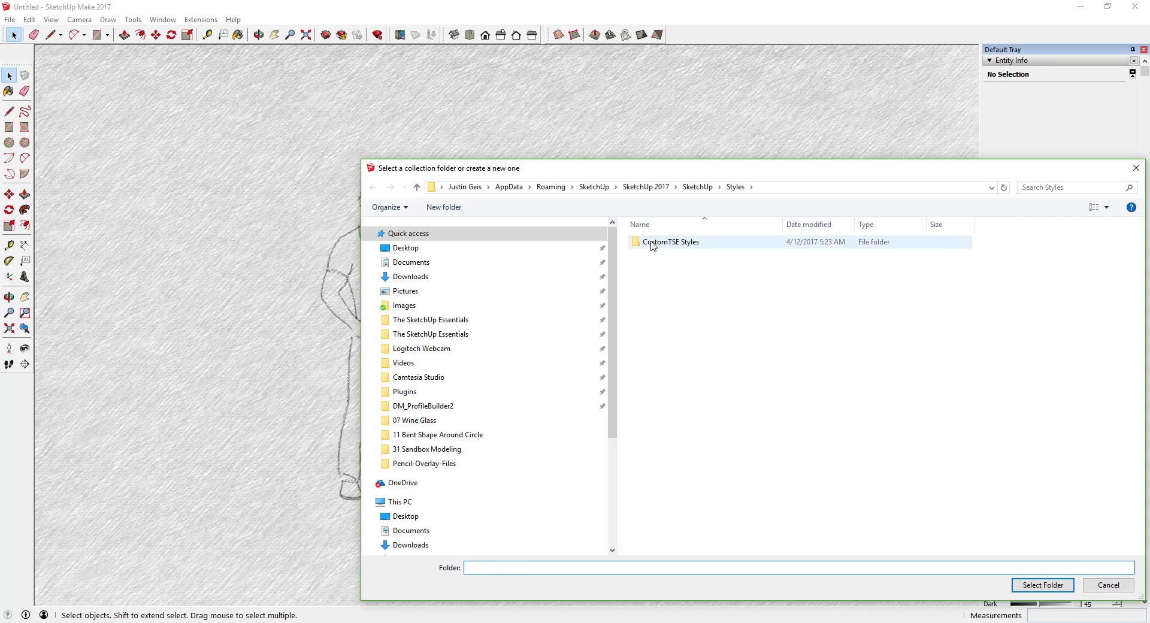
double_click(653, 243)
left_click(1043, 585)
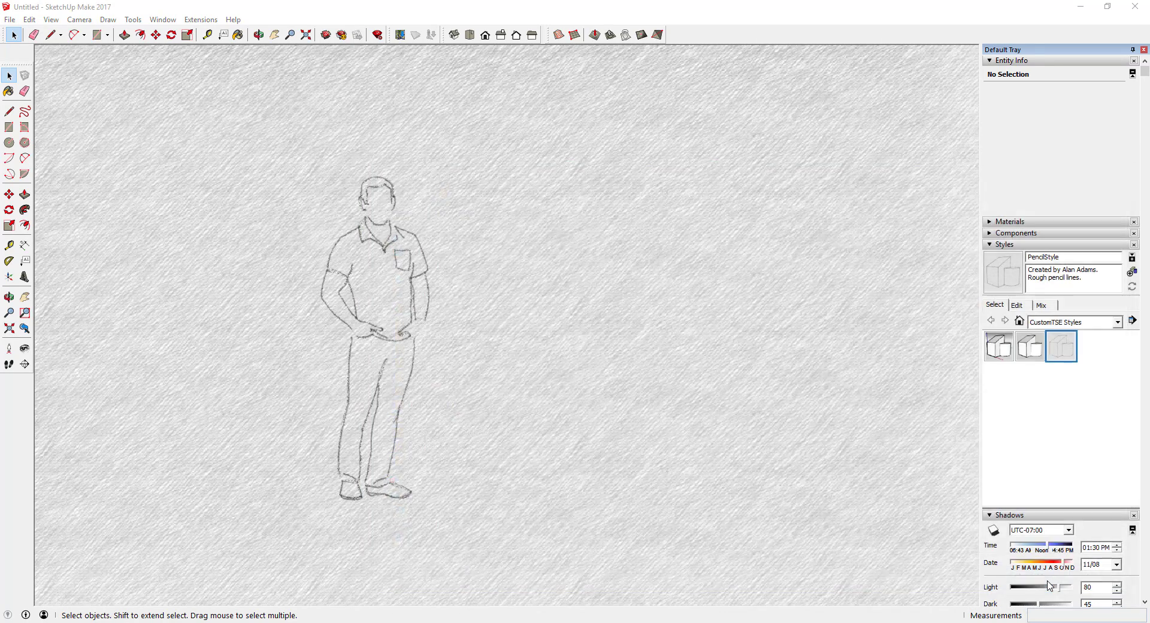
left_click(1092, 325)
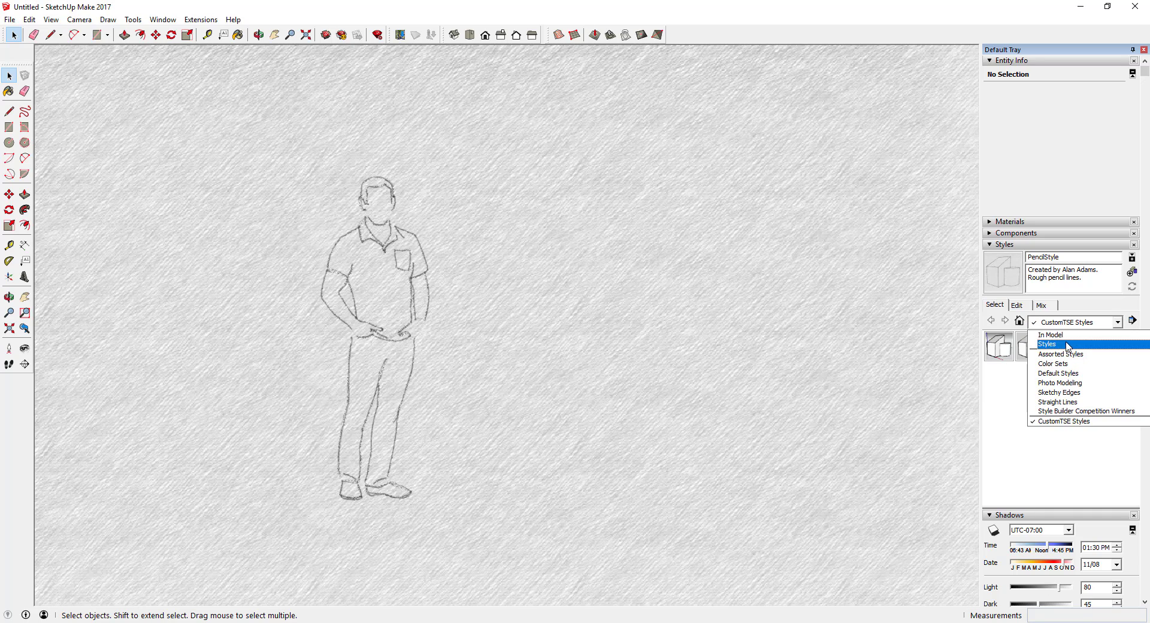
left_click(1074, 451)
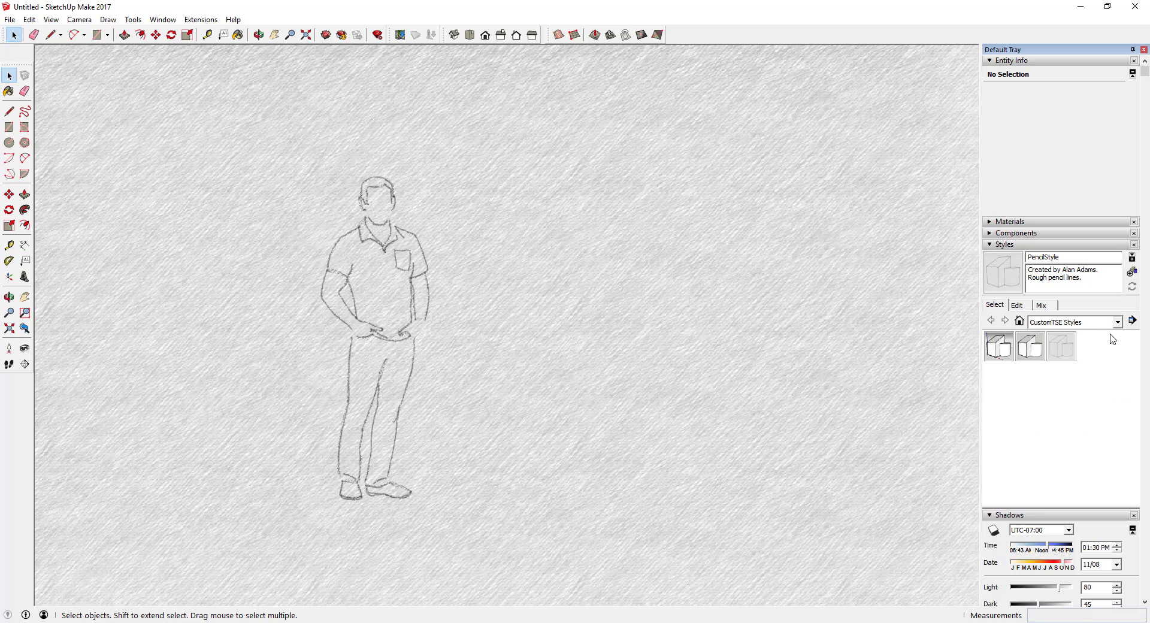
left_click(1132, 320)
left_click(1070, 322)
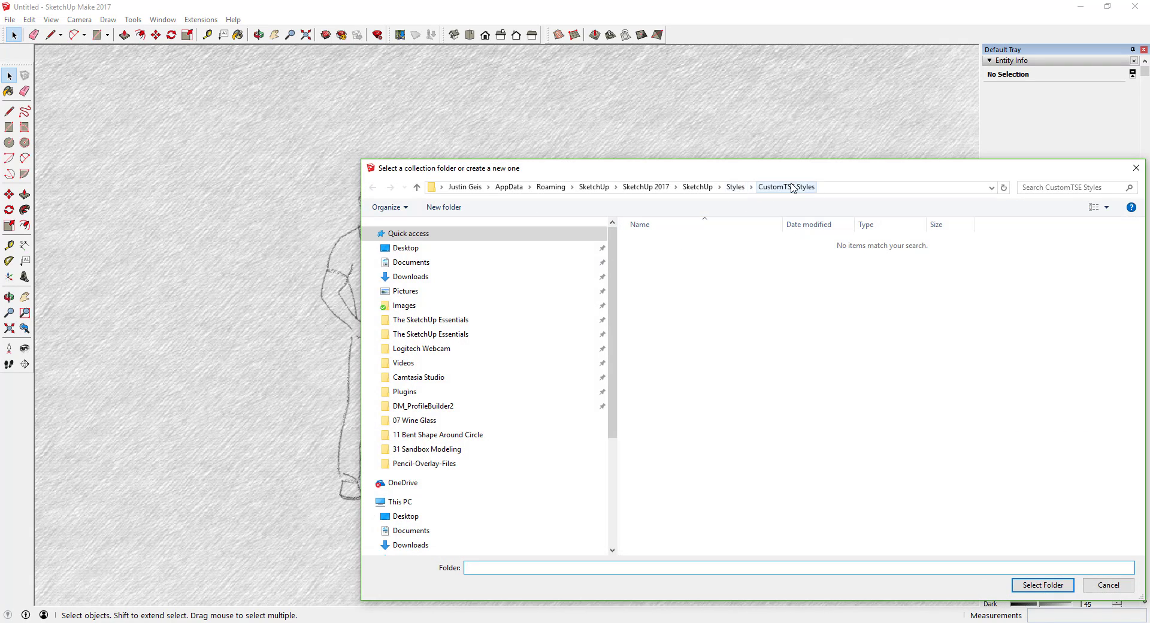
left_click(1072, 589)
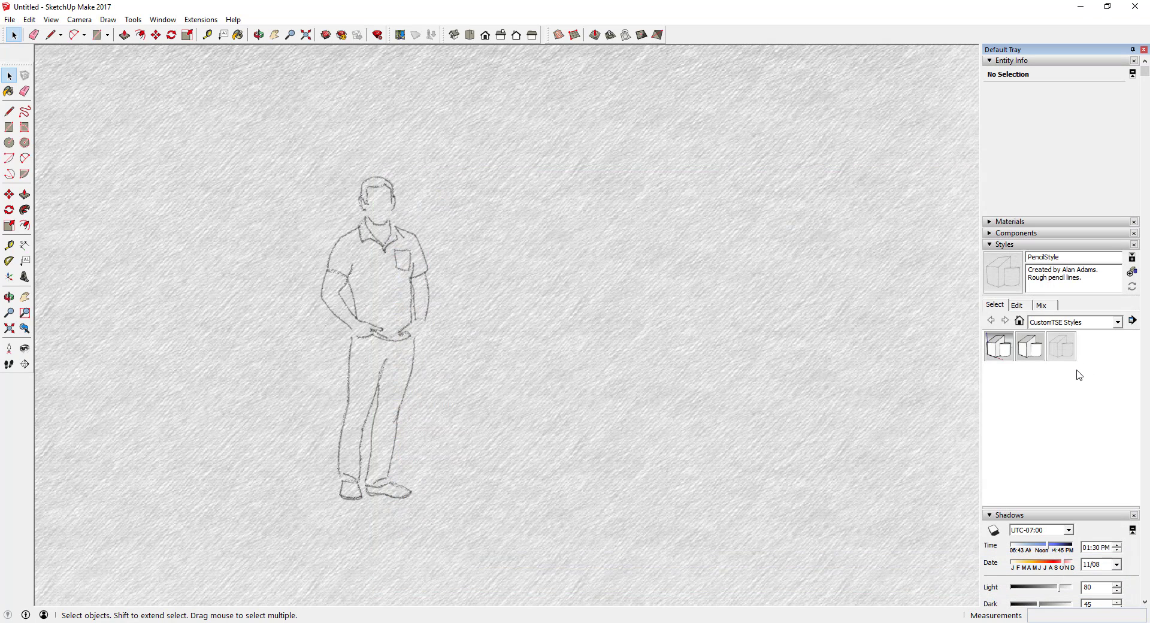